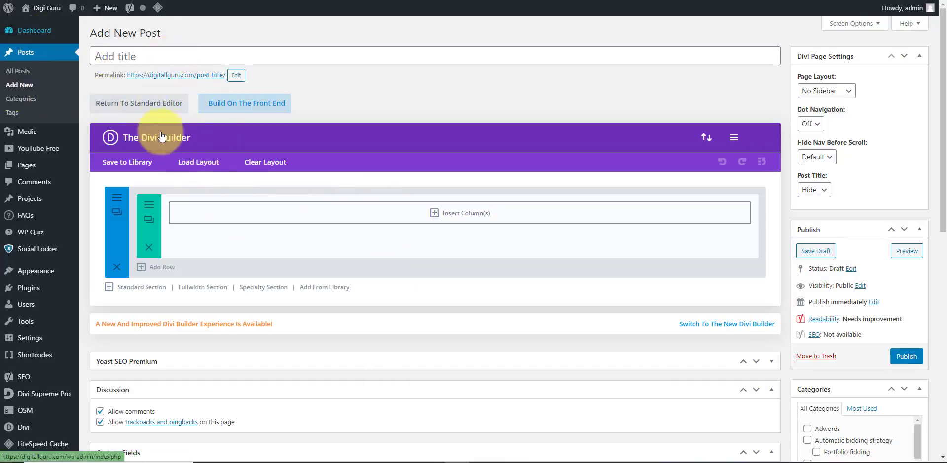
- Enter "Post title" as the new post's title and set the digital marketing word-cloud picture as its featured image
click(311, 62)
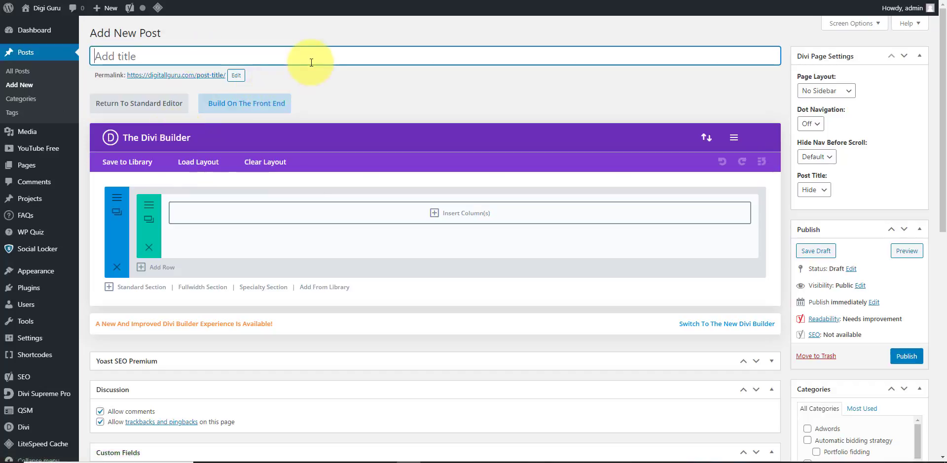
text(Post title)
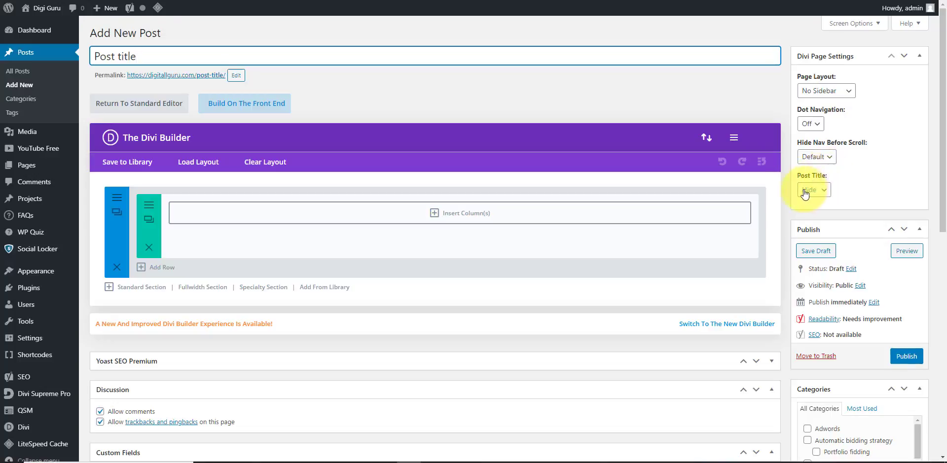
scroll(773, 229, down, 8)
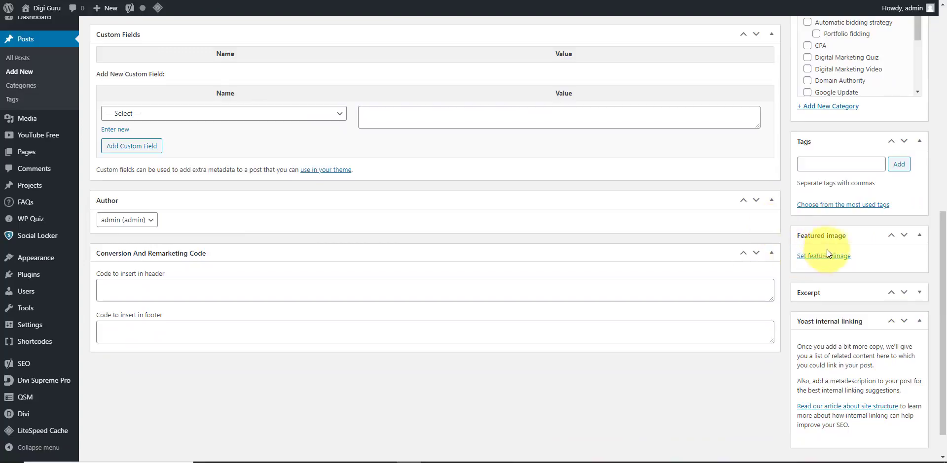
click(835, 259)
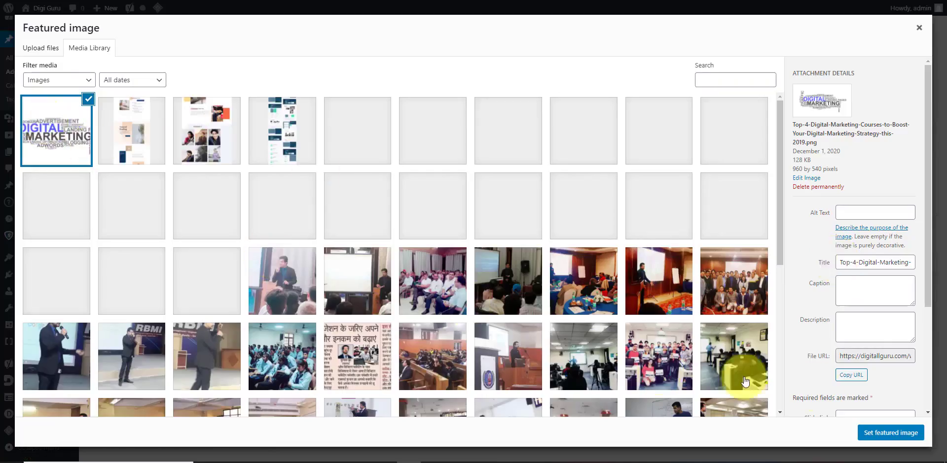
click(890, 433)
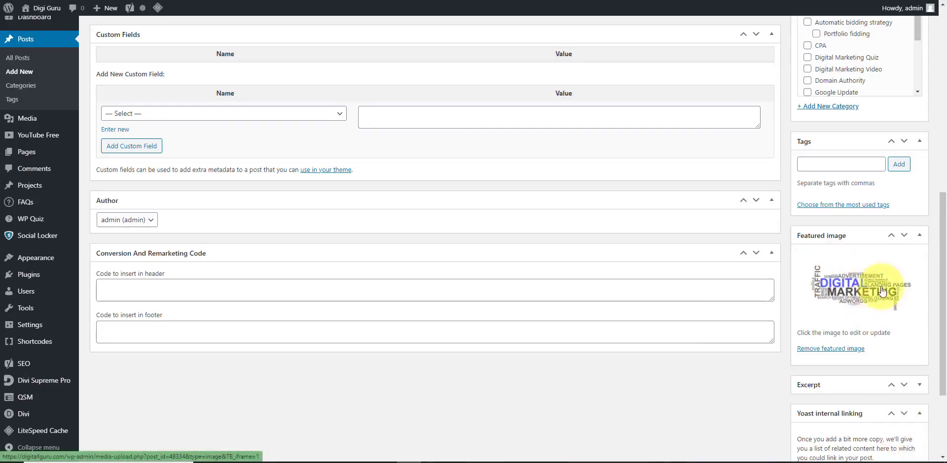
- Preview the draft post and look over its title and featured image
scroll(572, 364, up, 8)
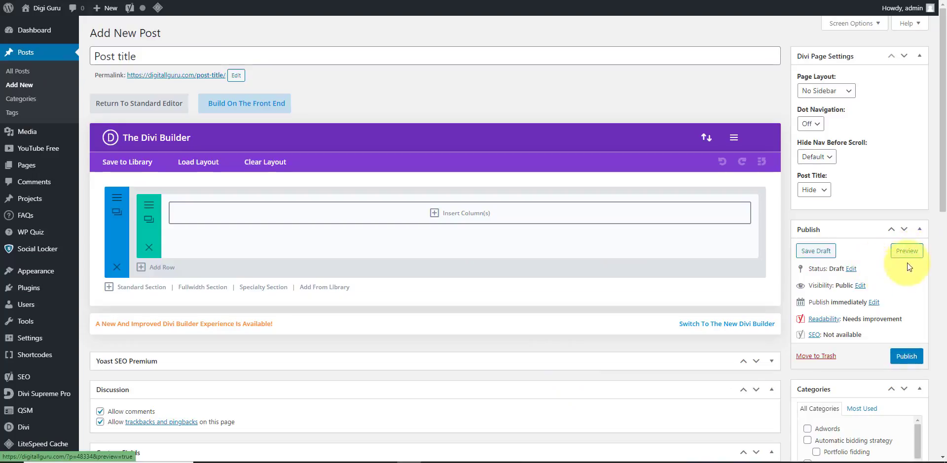
click(909, 254)
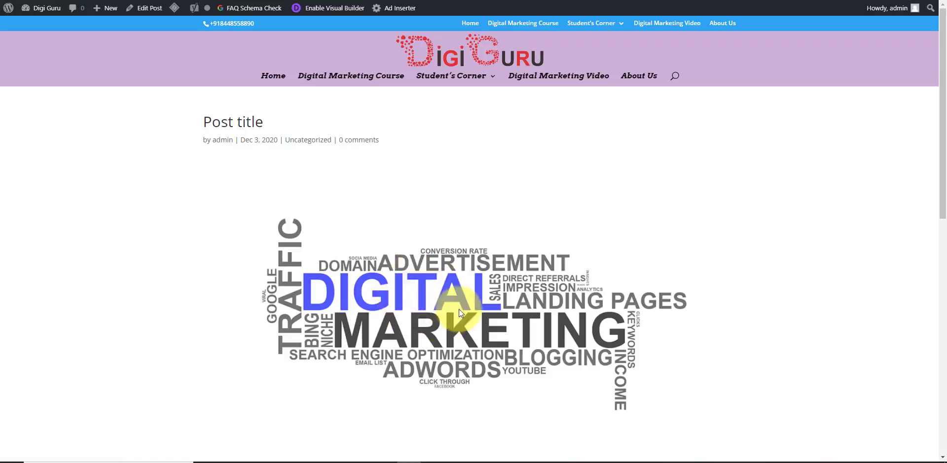
scroll(440, 303, down, 2)
scroll(439, 302, up, 2)
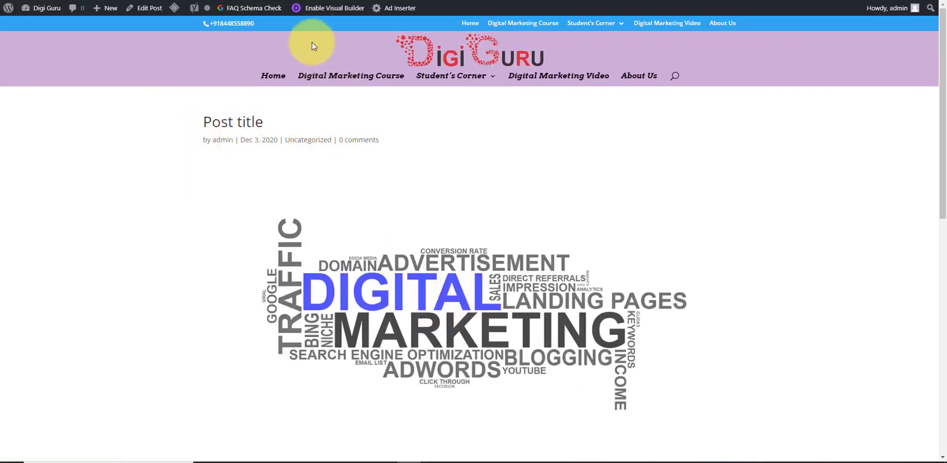
- Enable the Visual Builder for the post, start building from scratch, and dismiss the initial row insertion dialog
click(341, 8)
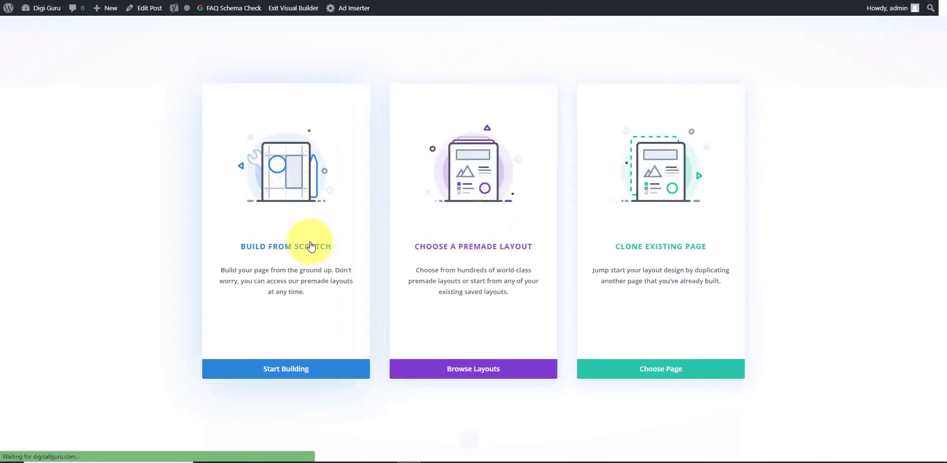
click(311, 247)
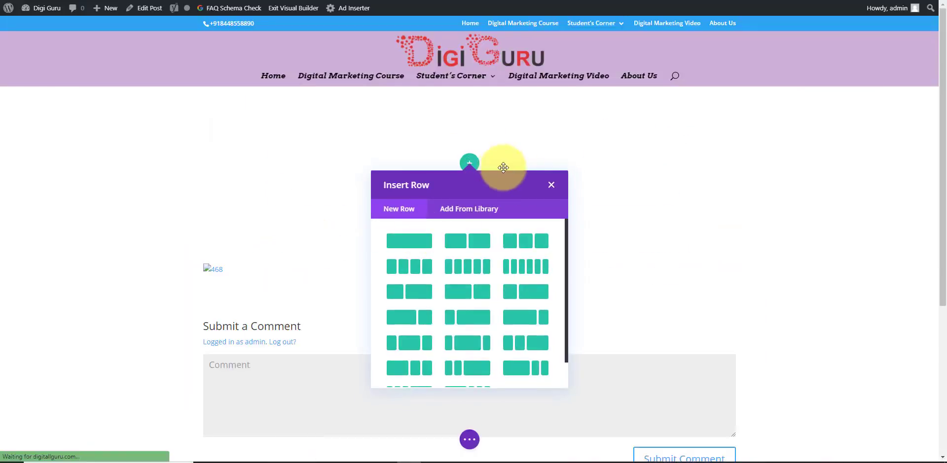
click(551, 185)
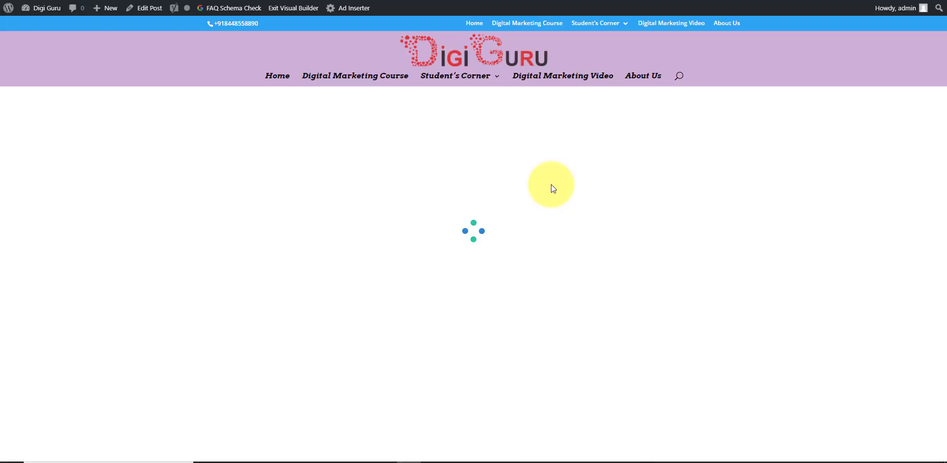
click(292, 256)
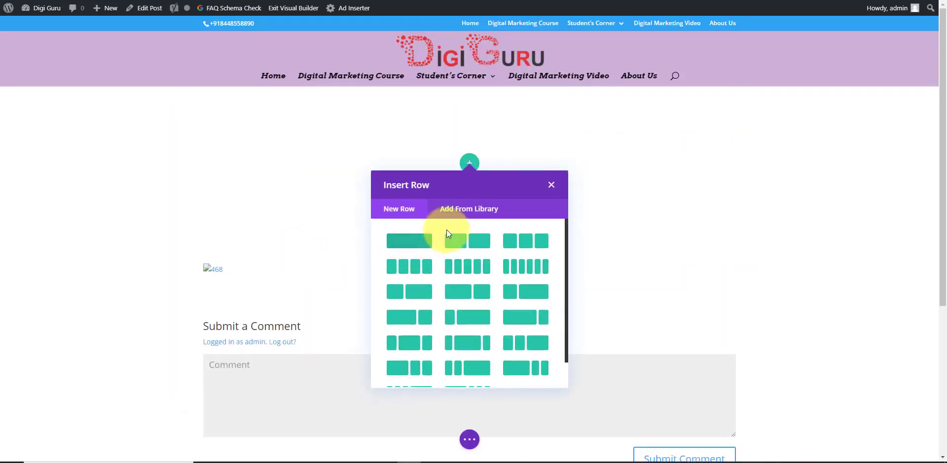
click(551, 186)
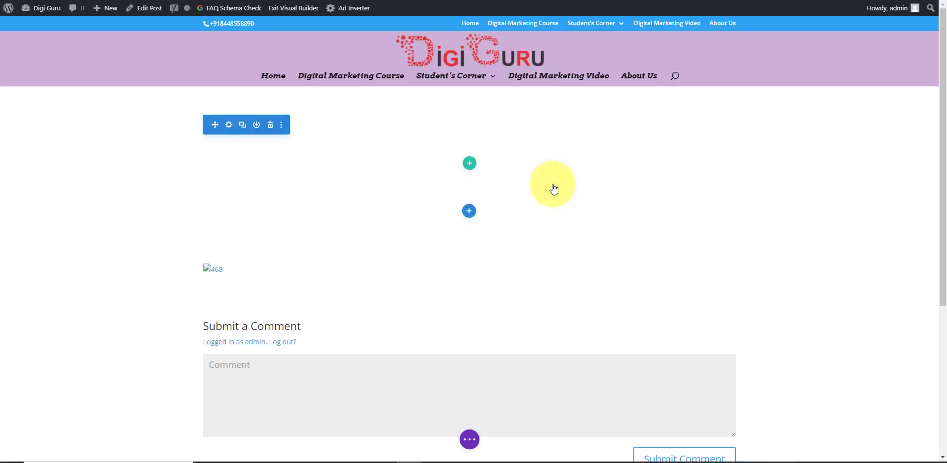
- Insert a single-column row in the empty section of the post
scroll(445, 238, down, 2)
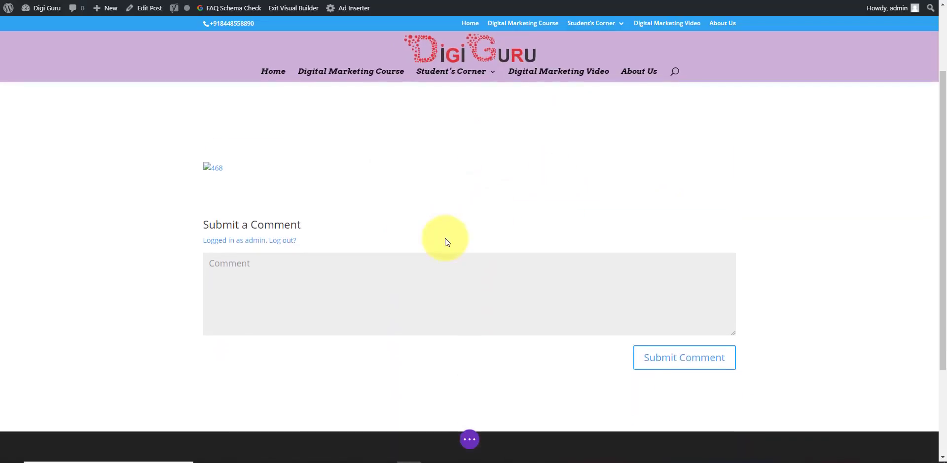
scroll(445, 238, up, 1)
scroll(468, 121, up, 1)
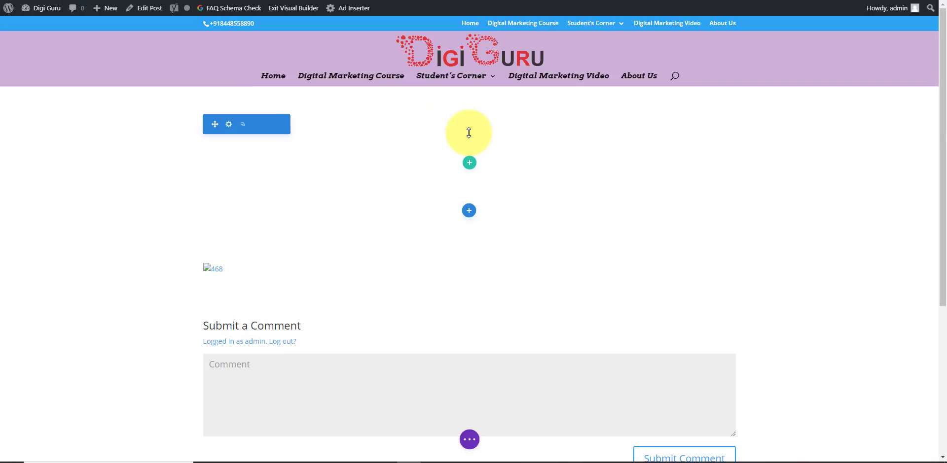
click(469, 164)
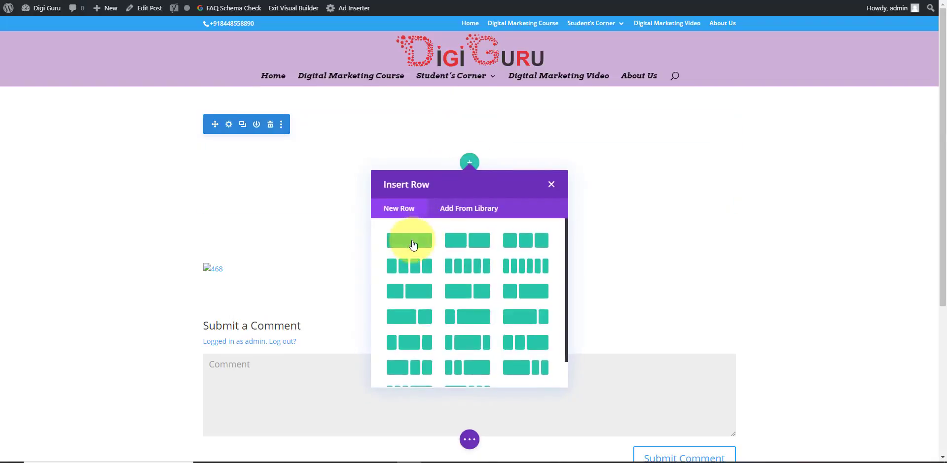
click(413, 241)
- Add a Post Title module to the new single-column row
scroll(439, 321, down, 3)
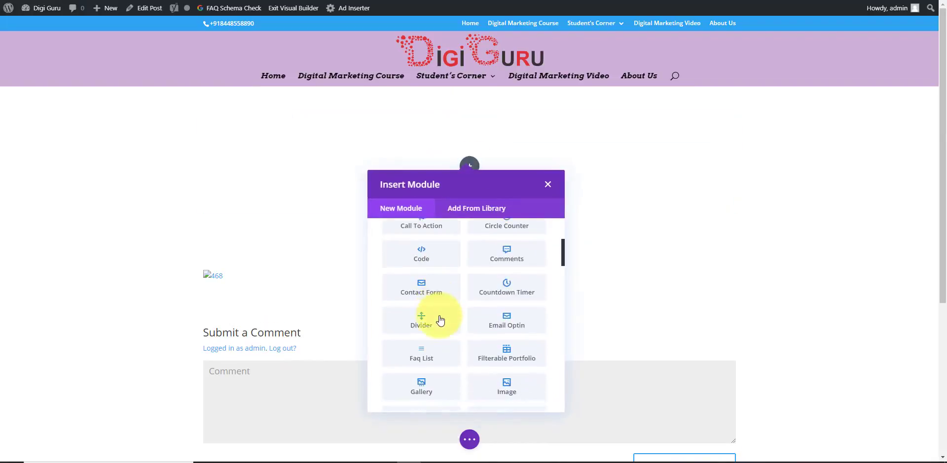
scroll(441, 321, down, 3)
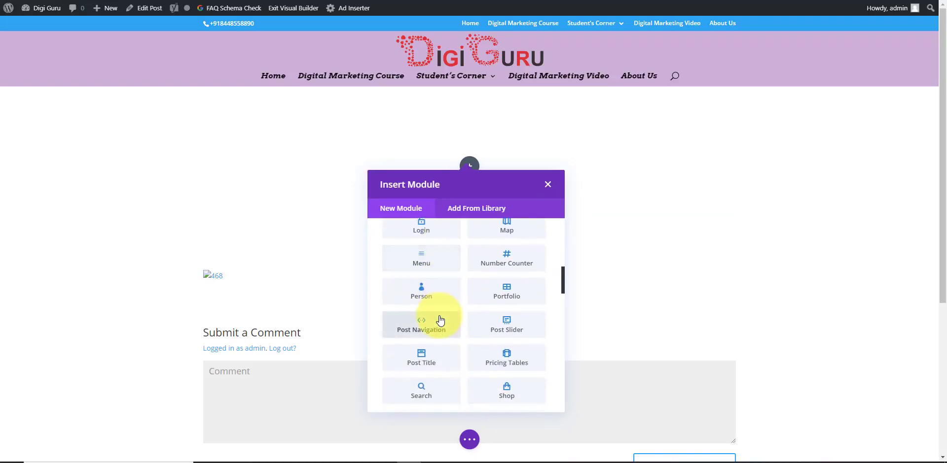
scroll(440, 320, down, 1)
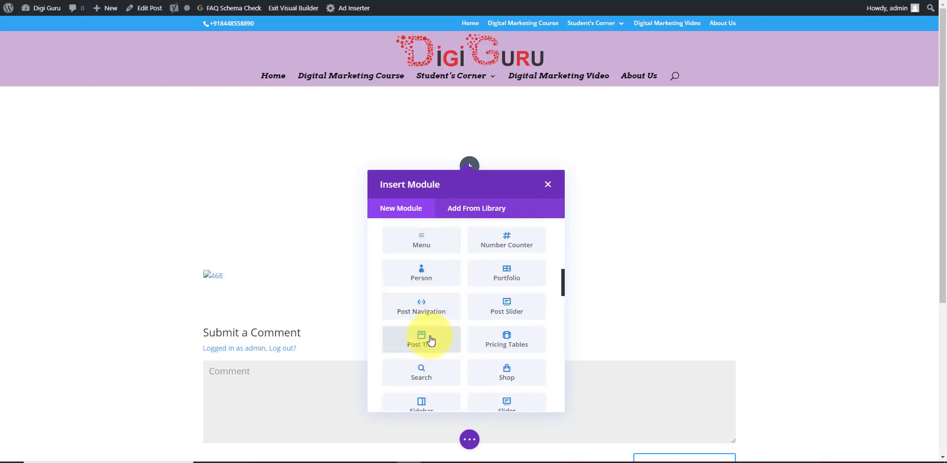
click(430, 340)
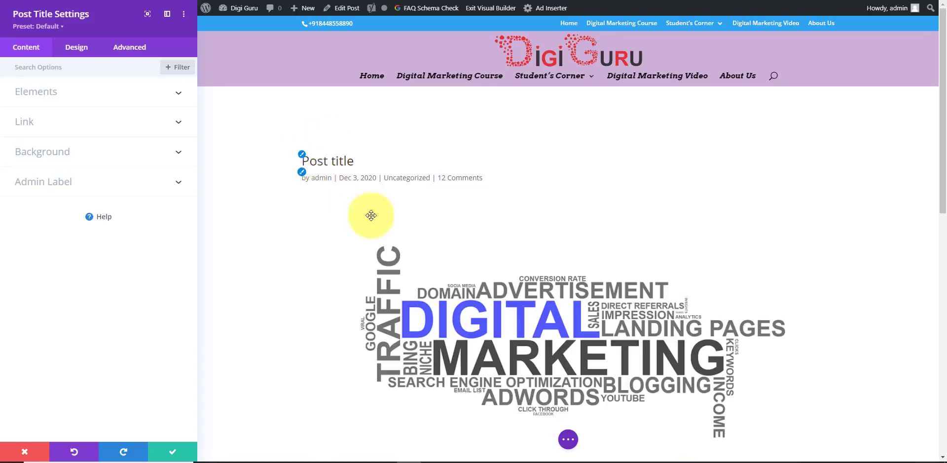
- Set the Post Title module's featured image placement to Above Title
click(75, 106)
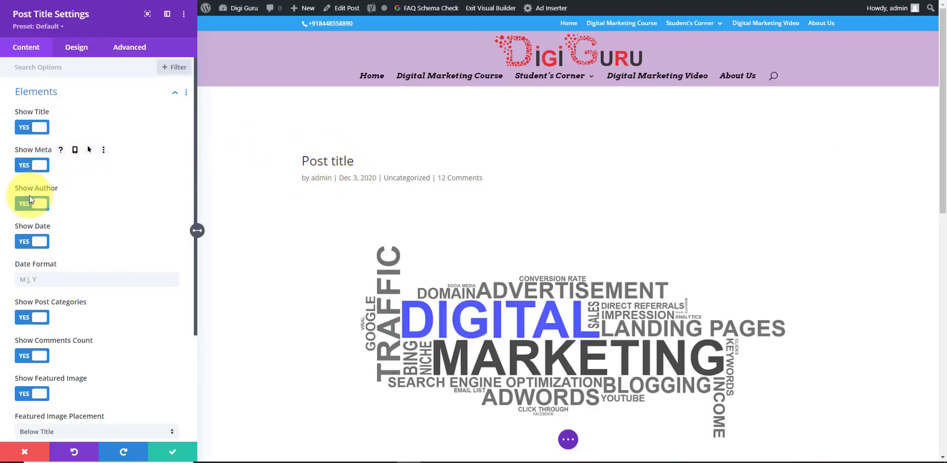
scroll(124, 283, down, 3)
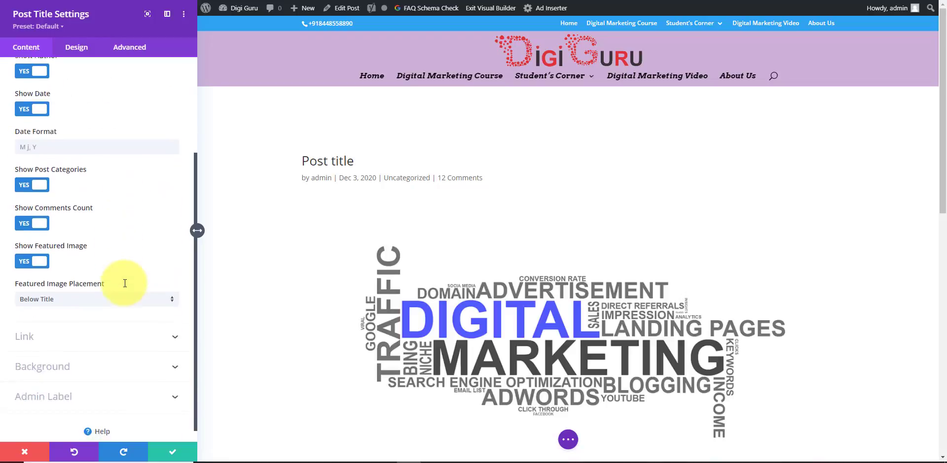
scroll(125, 283, down, 1)
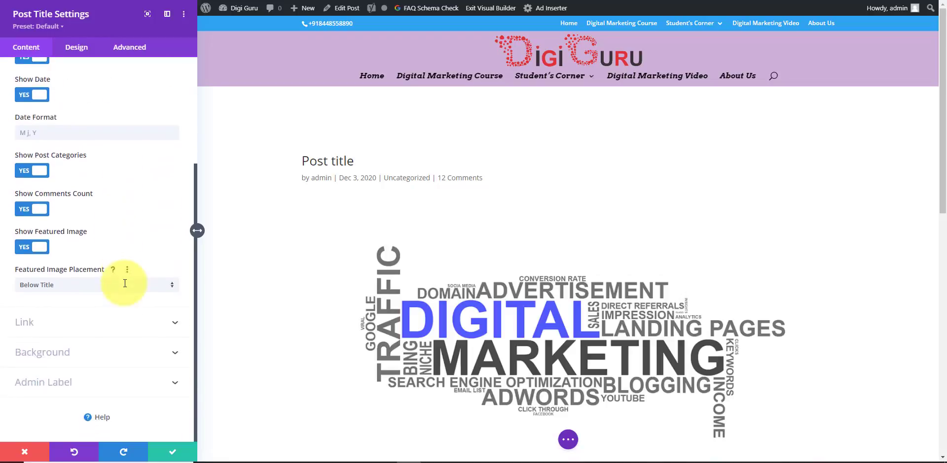
click(111, 324)
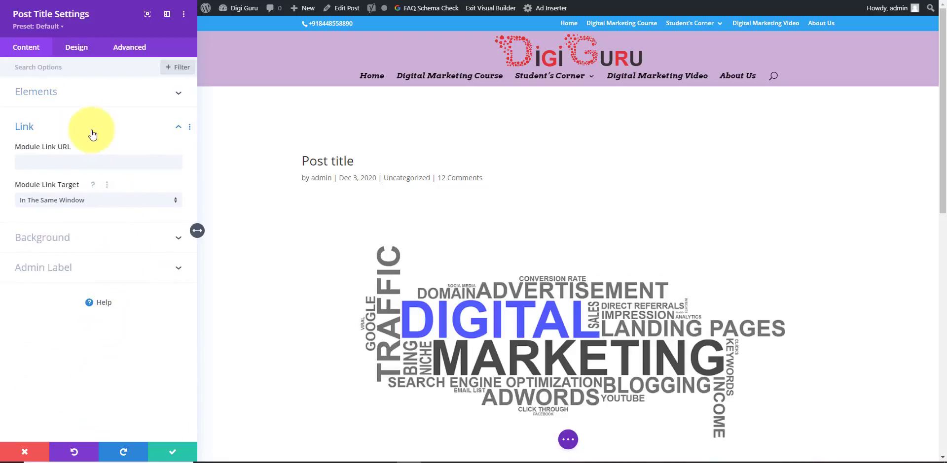
click(105, 91)
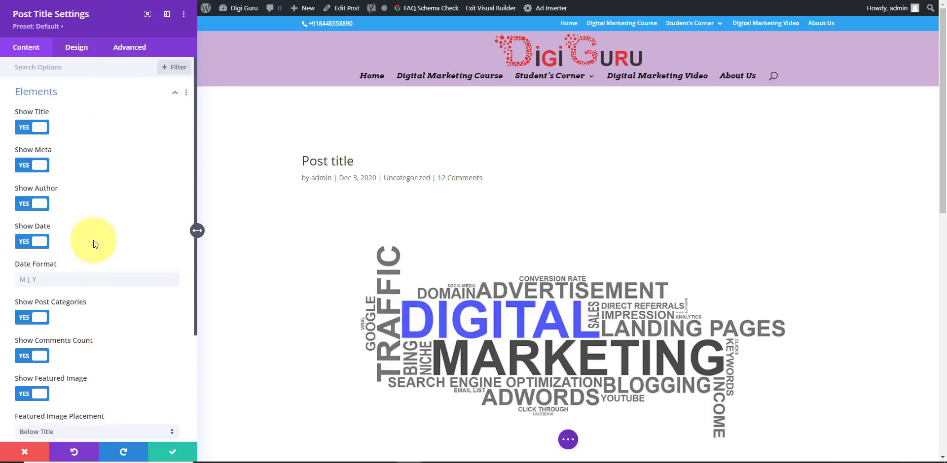
scroll(102, 313, down, 3)
scroll(101, 314, down, 1)
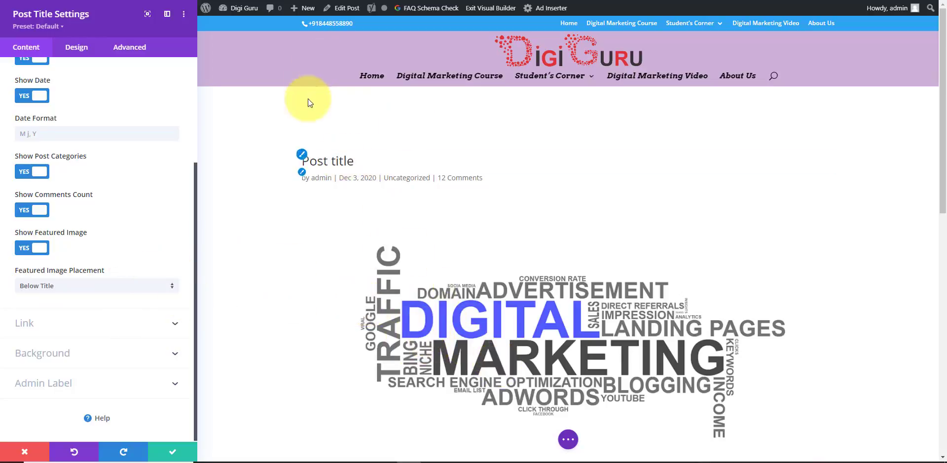
click(166, 287)
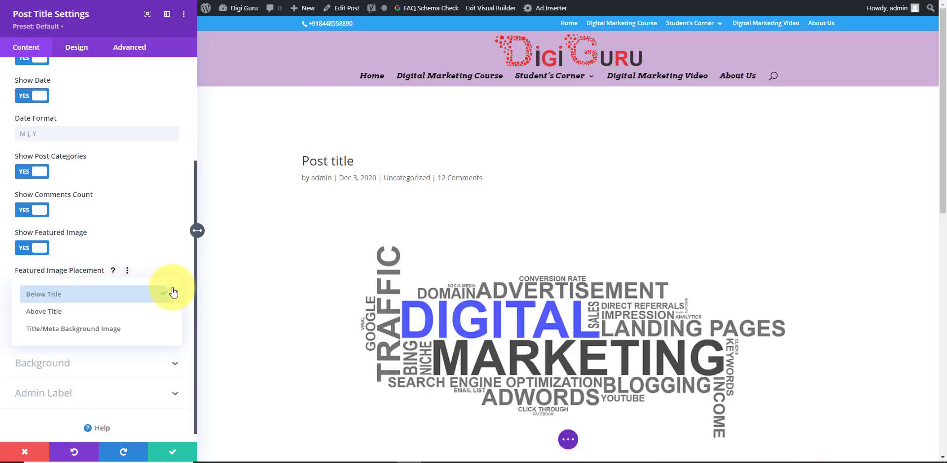
click(106, 315)
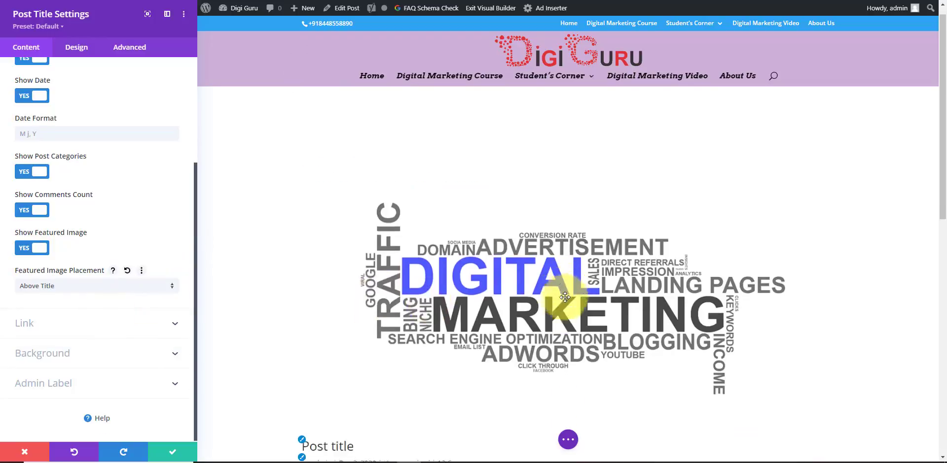
scroll(564, 297, down, 2)
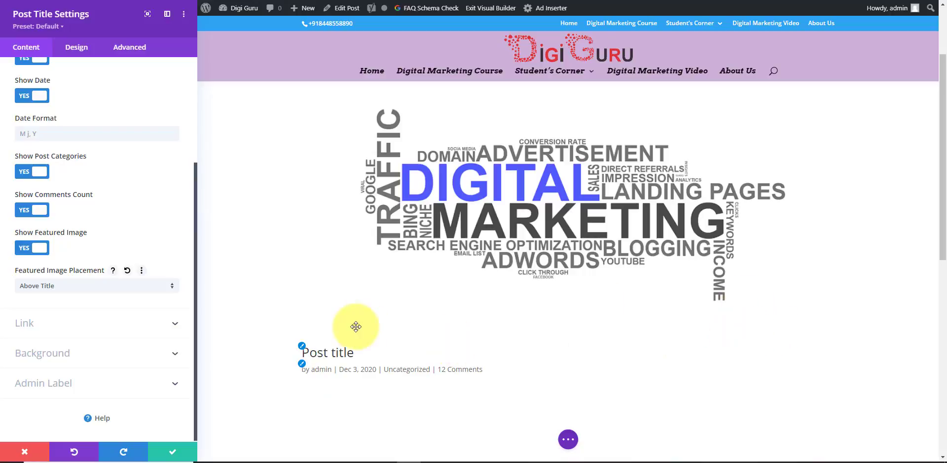
- Align the module's title text to the right and set its font to Abhaya Libre
click(303, 353)
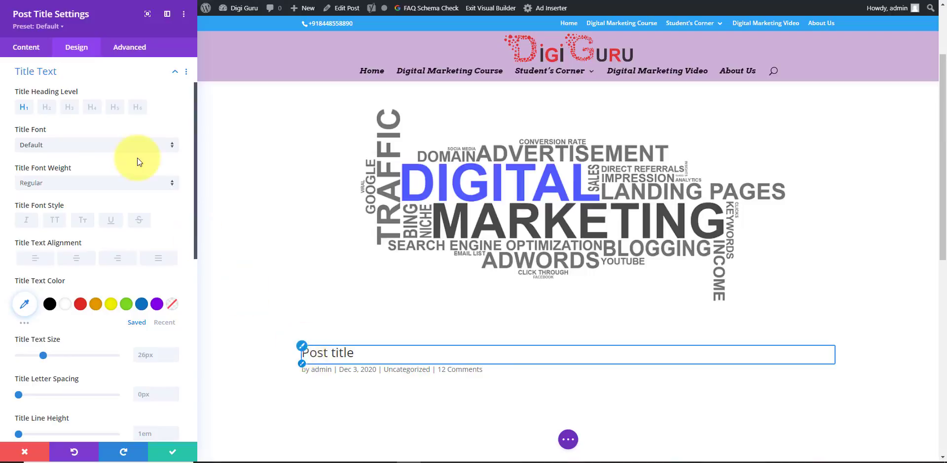
click(121, 266)
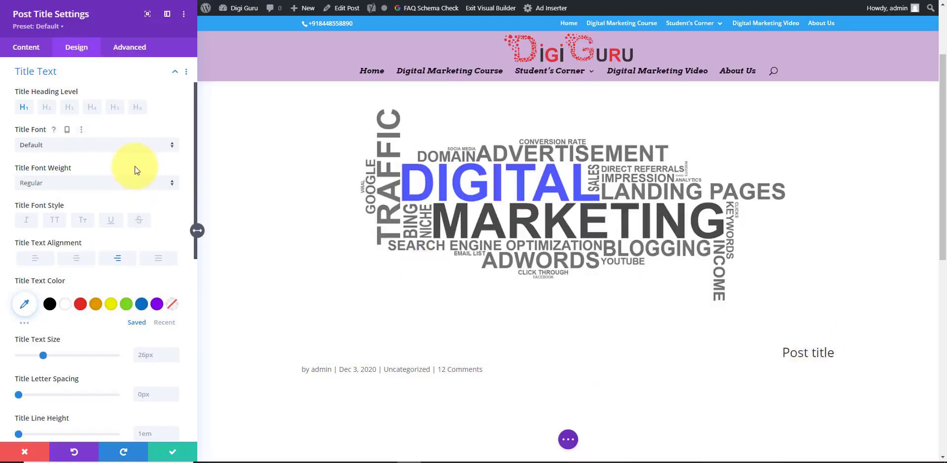
click(155, 151)
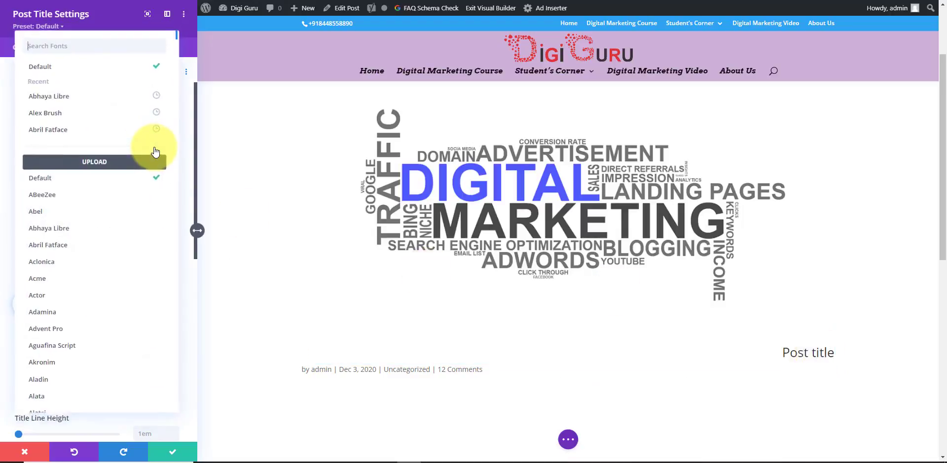
click(68, 104)
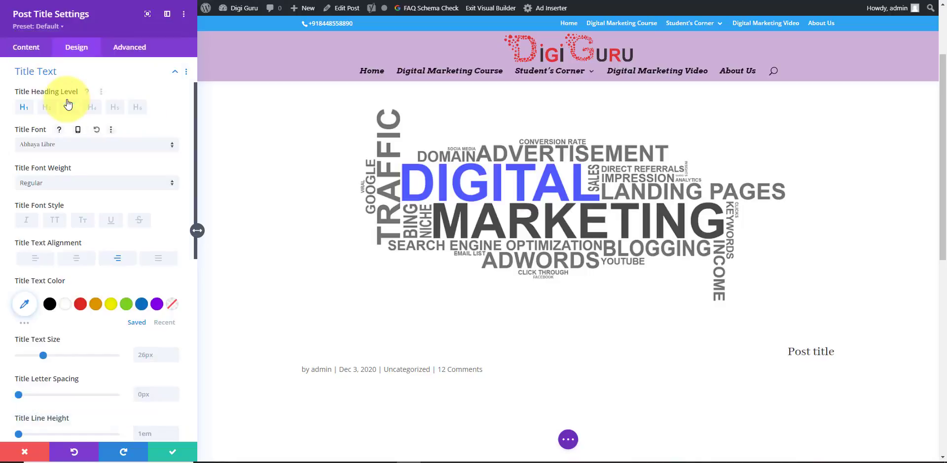
- Set the title text's font weight to Ultra Bold and its text size to 44px
scroll(69, 194, down, 1)
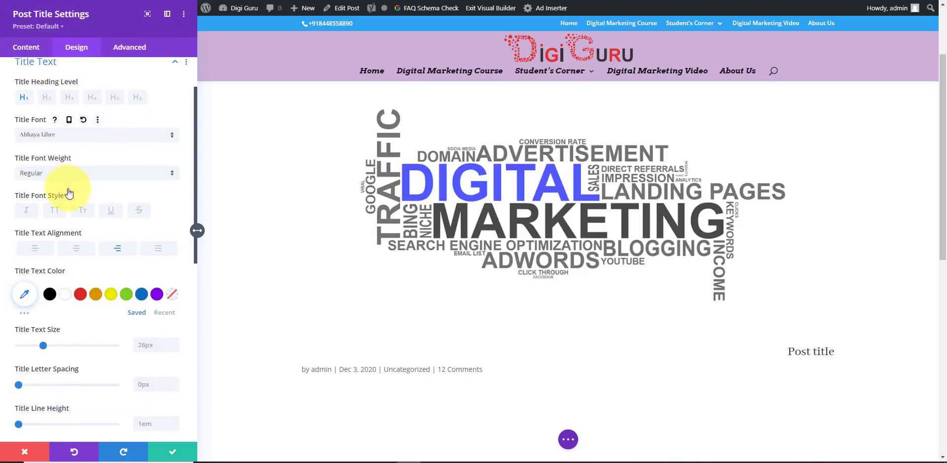
click(93, 175)
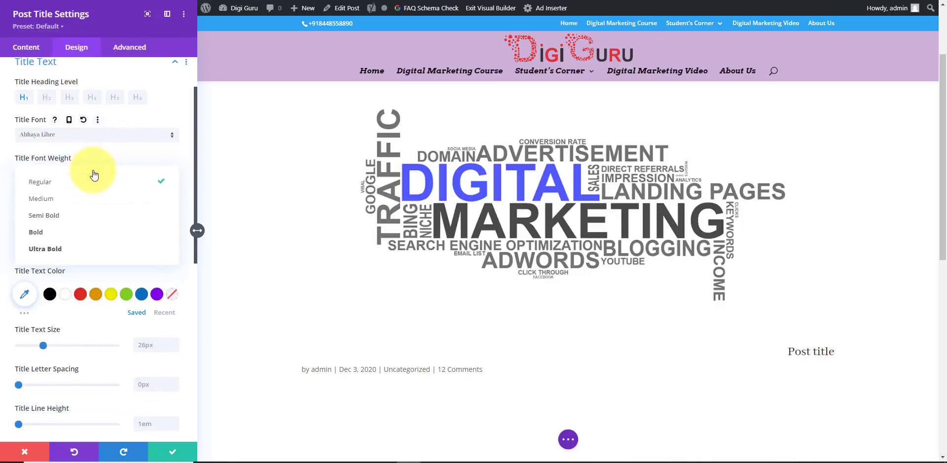
click(52, 250)
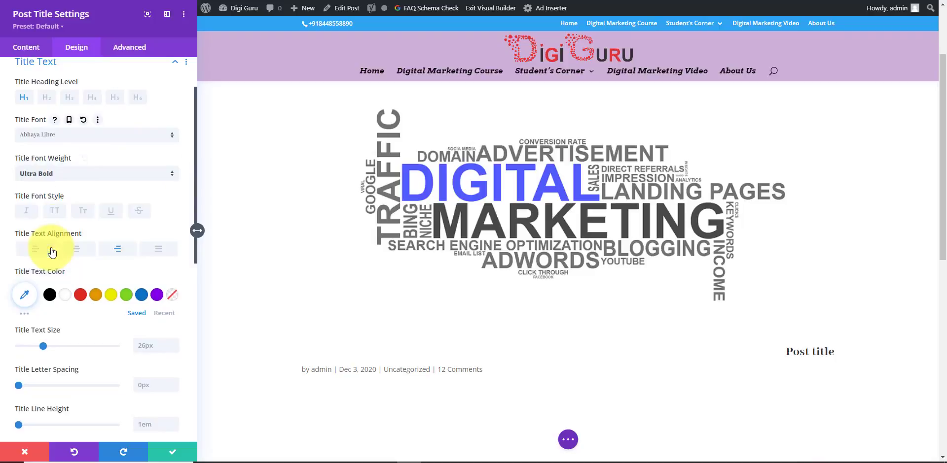
scroll(115, 264, down, 1)
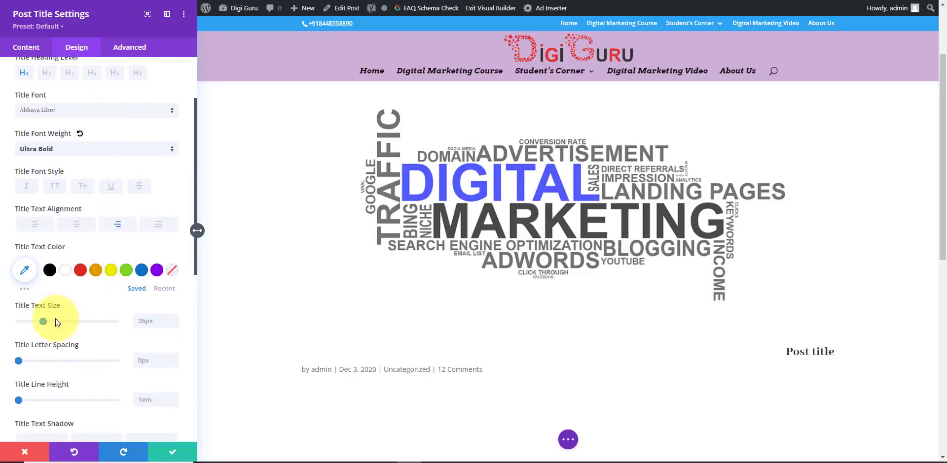
drag(44, 321, 61, 321)
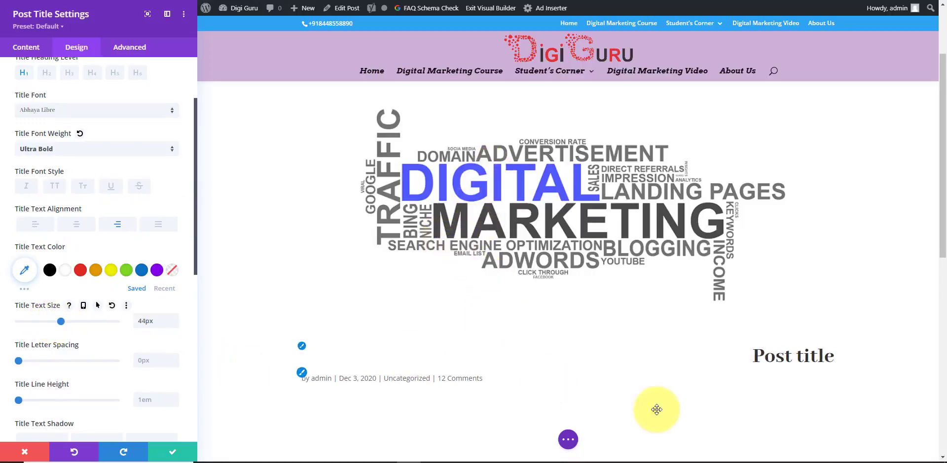
- Align the post's meta text to the right and save the Post Title module's settings
click(304, 376)
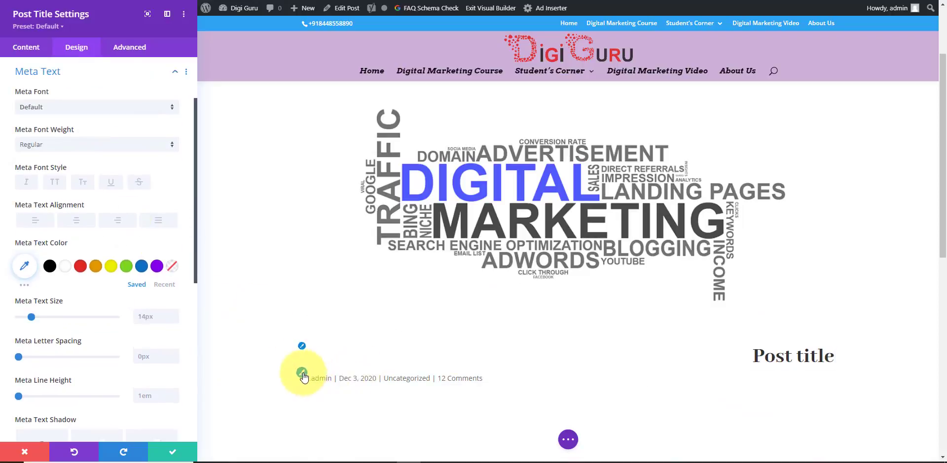
click(119, 223)
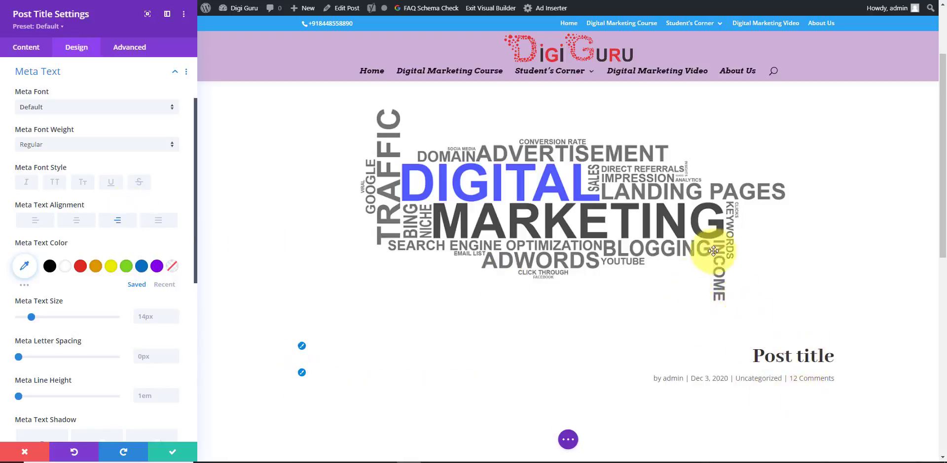
click(167, 460)
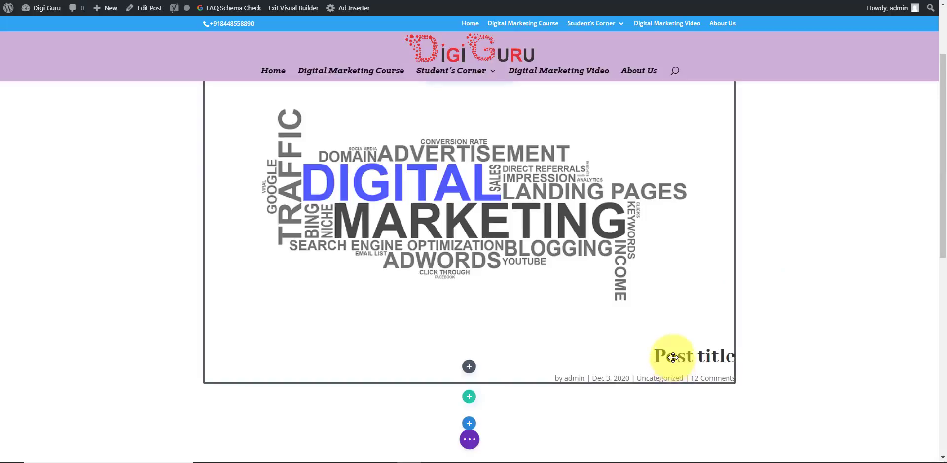
- Reopen the Post Title module's settings and apply the first text shadow preset after the no-shadow option to the title
scroll(434, 202, up, 2)
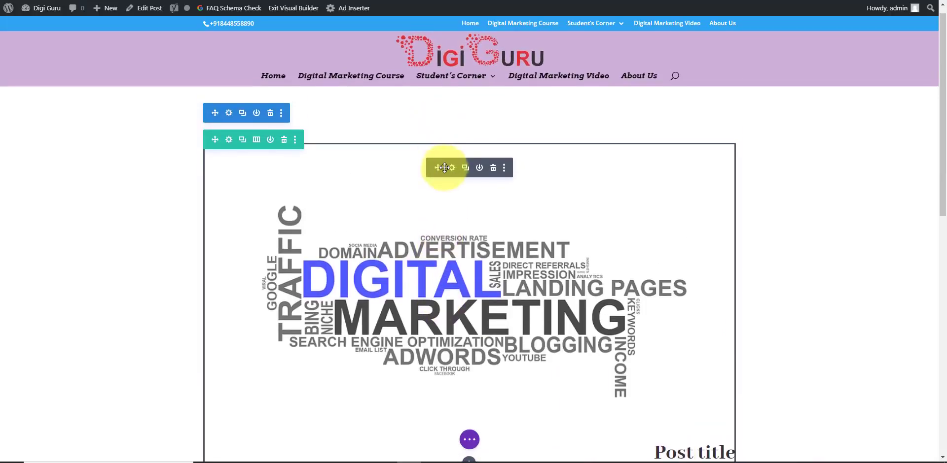
click(452, 169)
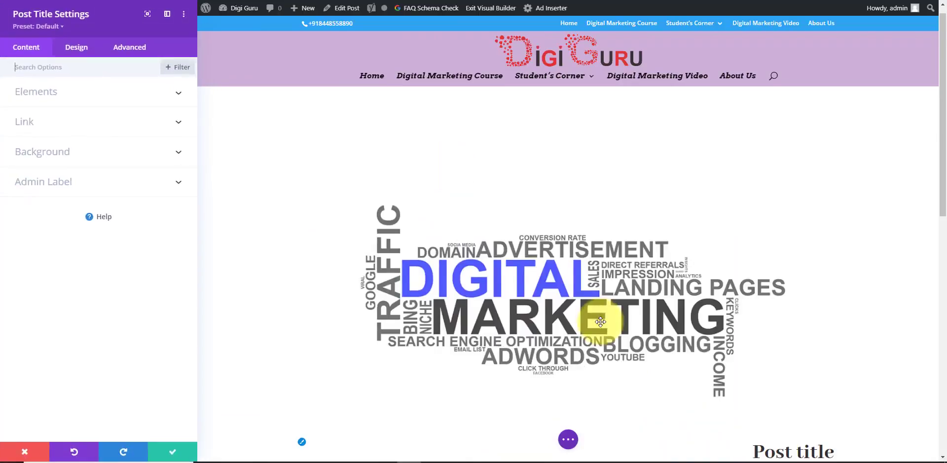
scroll(716, 412, down, 2)
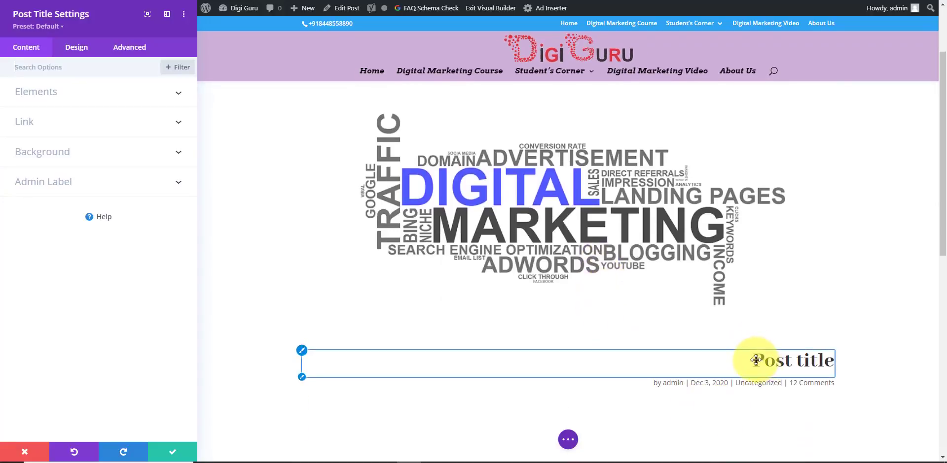
click(301, 354)
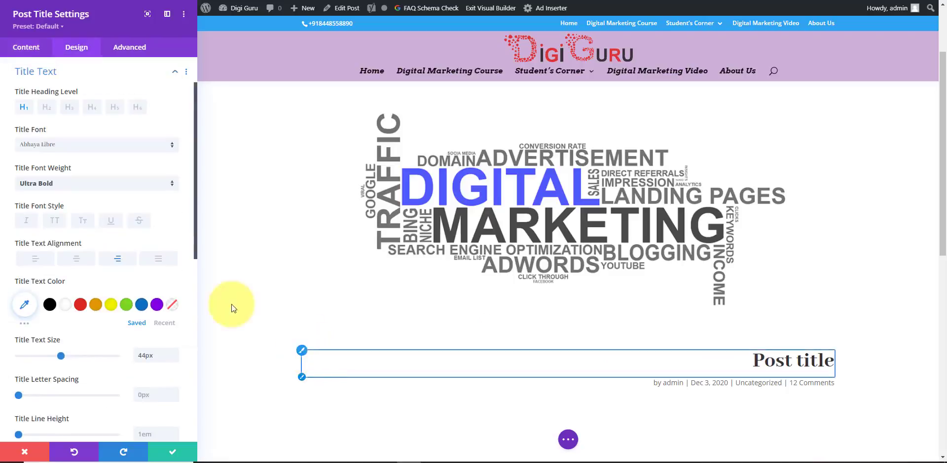
scroll(105, 274, down, 3)
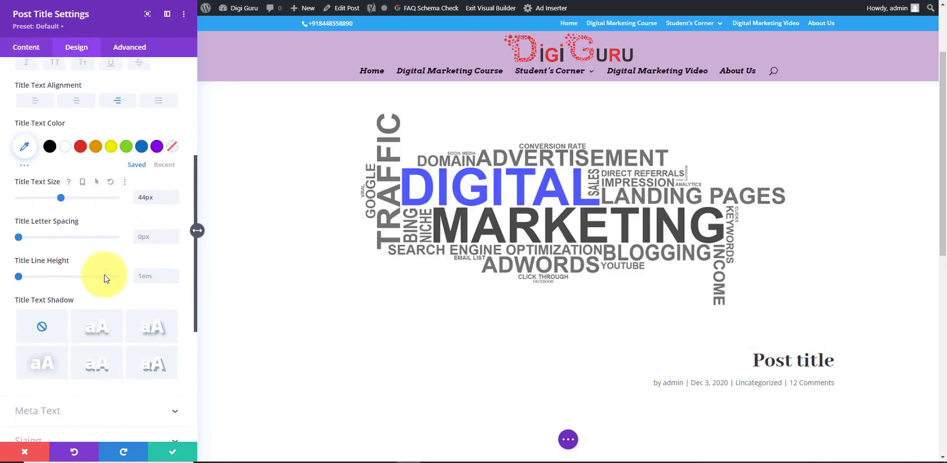
scroll(105, 276, down, 1)
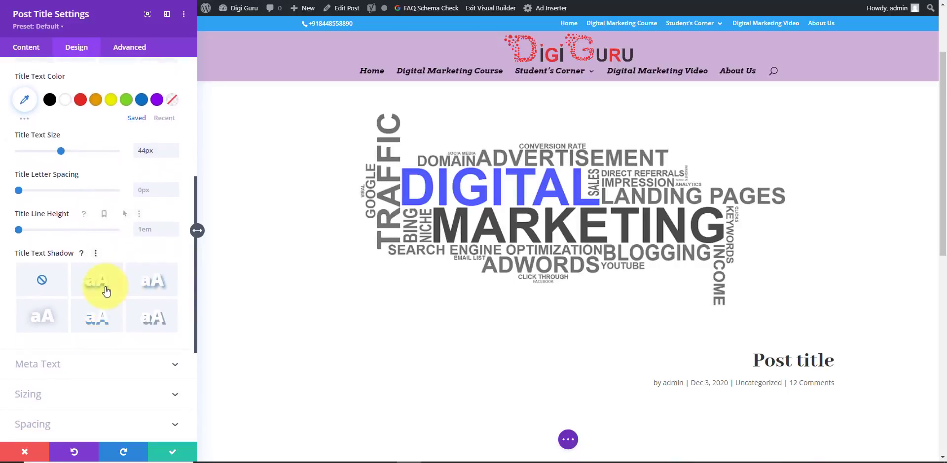
click(106, 291)
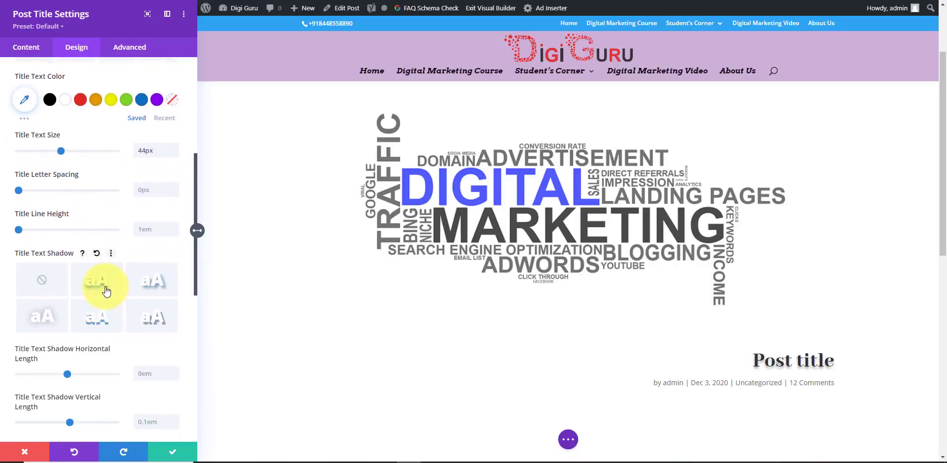
scroll(106, 291, down, 1)
scroll(106, 291, down, 2)
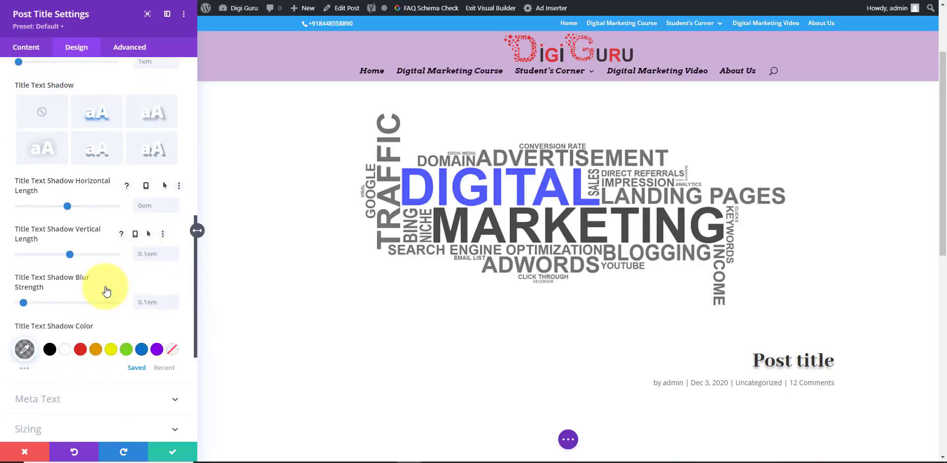
scroll(106, 291, down, 2)
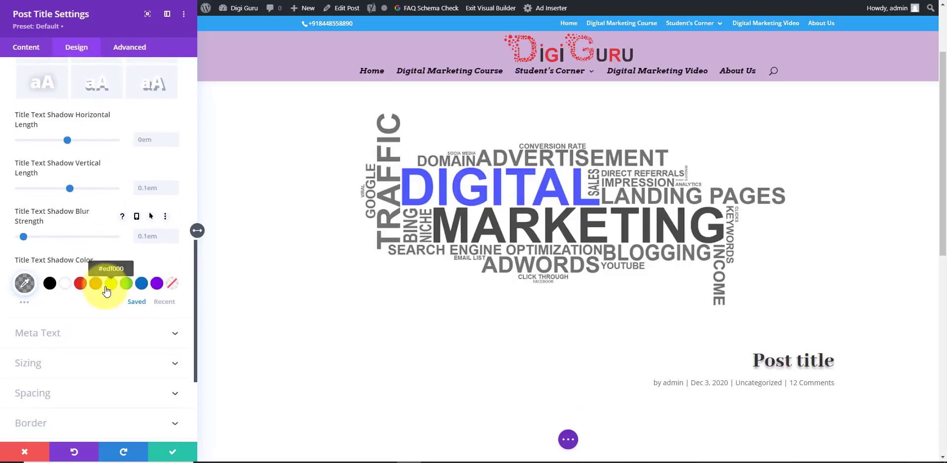
- Set the Post Title module's top margin to -19px and top padding to 0px, and save its settings
click(117, 346)
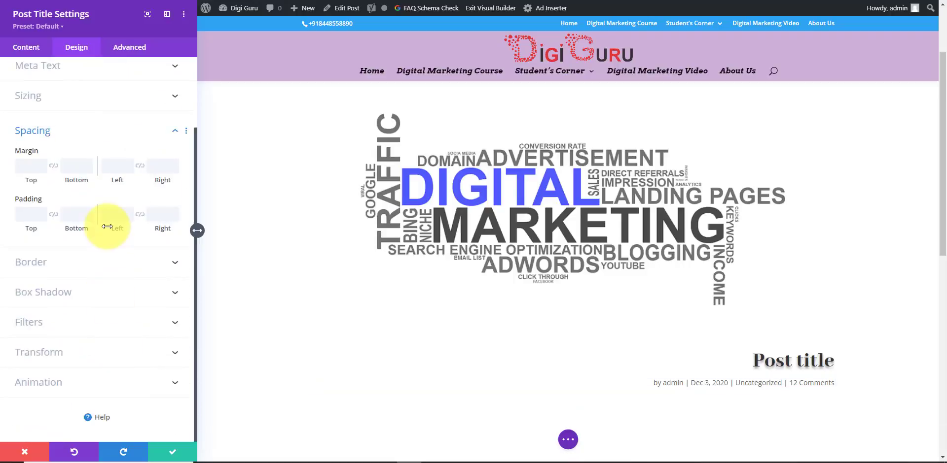
scroll(108, 226, up, 1)
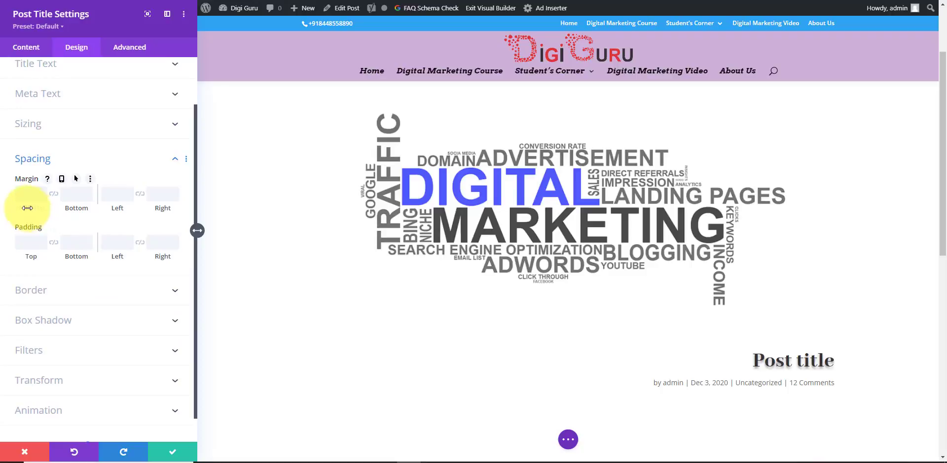
drag(28, 208, 2, 207)
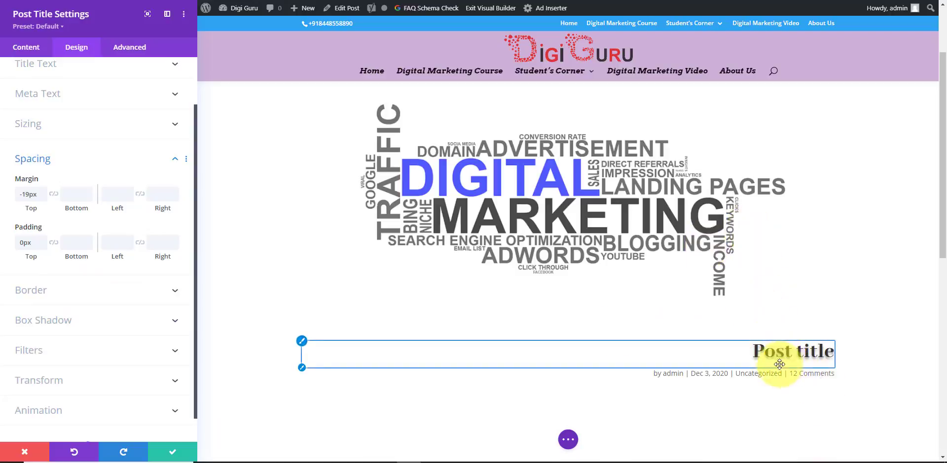
scroll(618, 337, down, 2)
scroll(618, 337, down, 2)
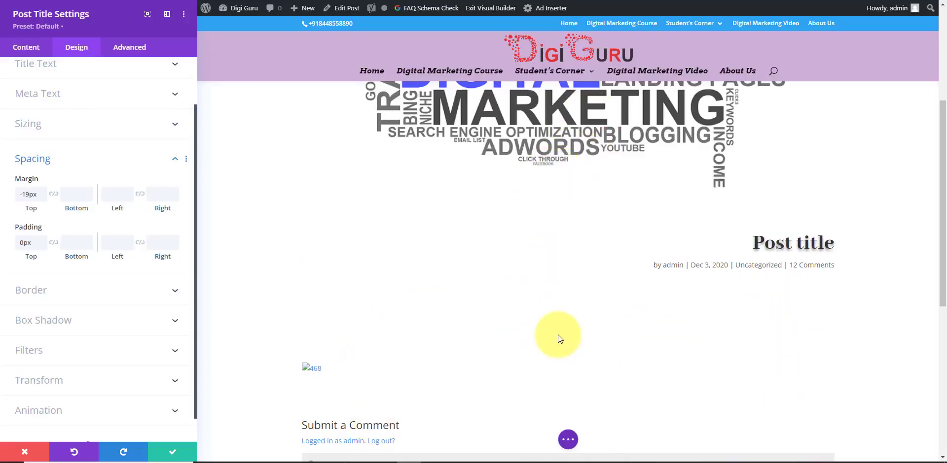
scroll(513, 238, up, 4)
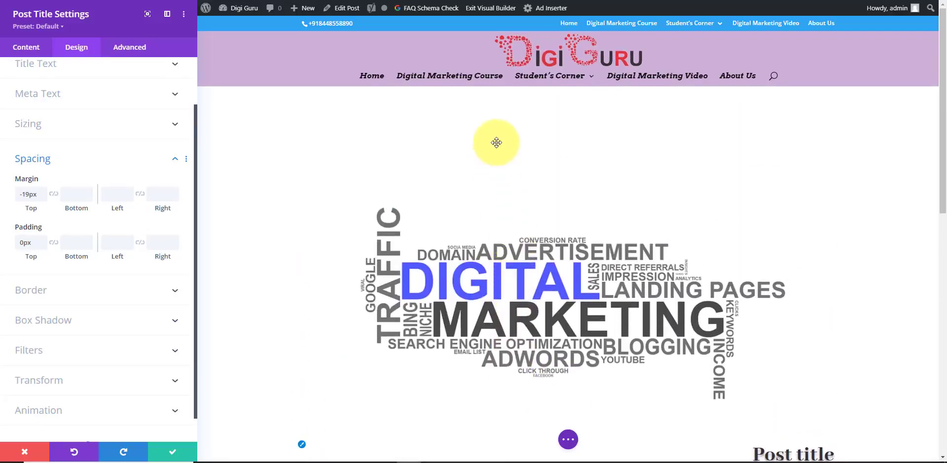
scroll(494, 141, down, 2)
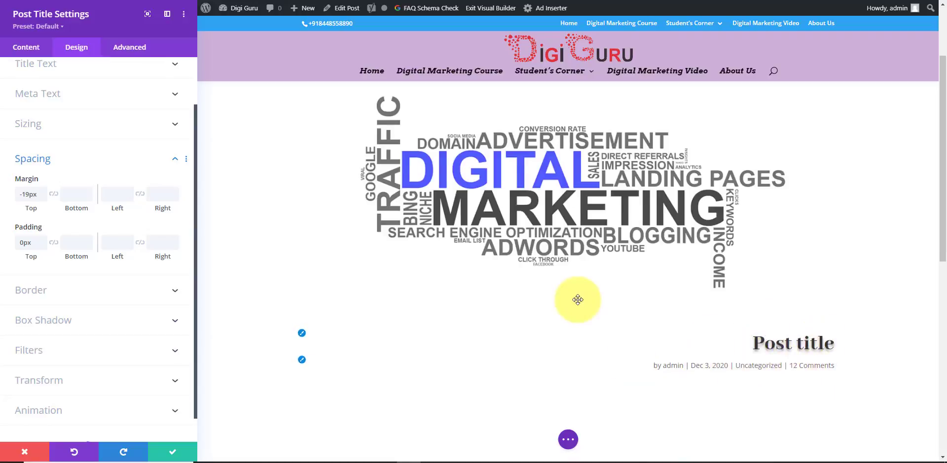
scroll(574, 298, up, 3)
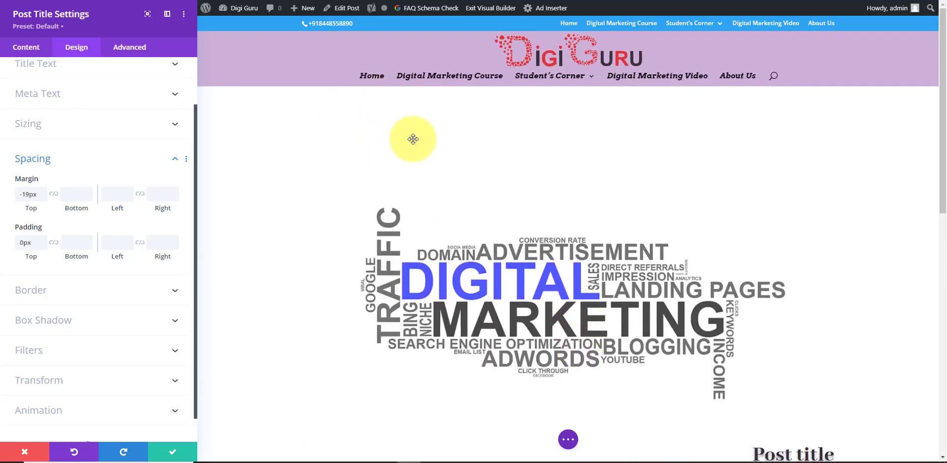
scroll(483, 158, down, 2)
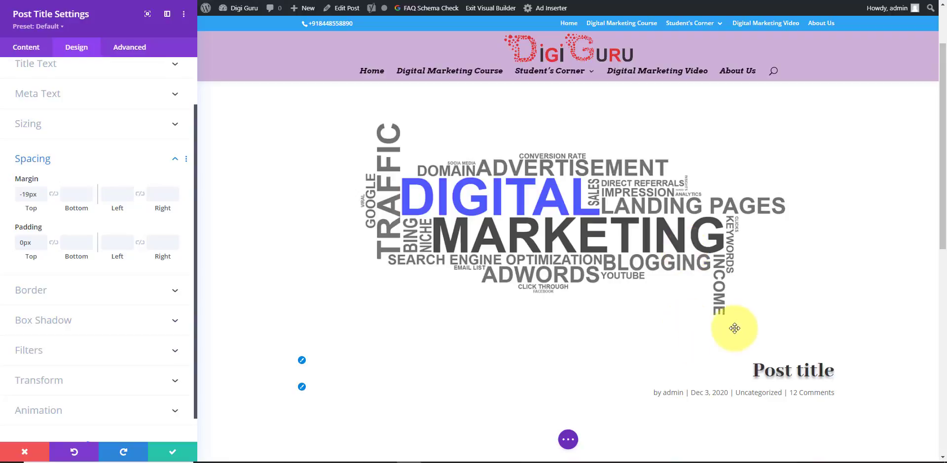
scroll(466, 206, down, 4)
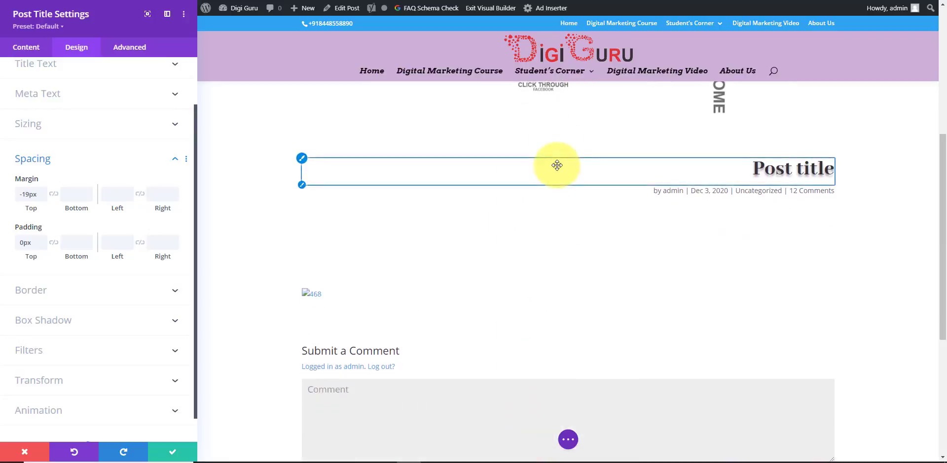
click(172, 454)
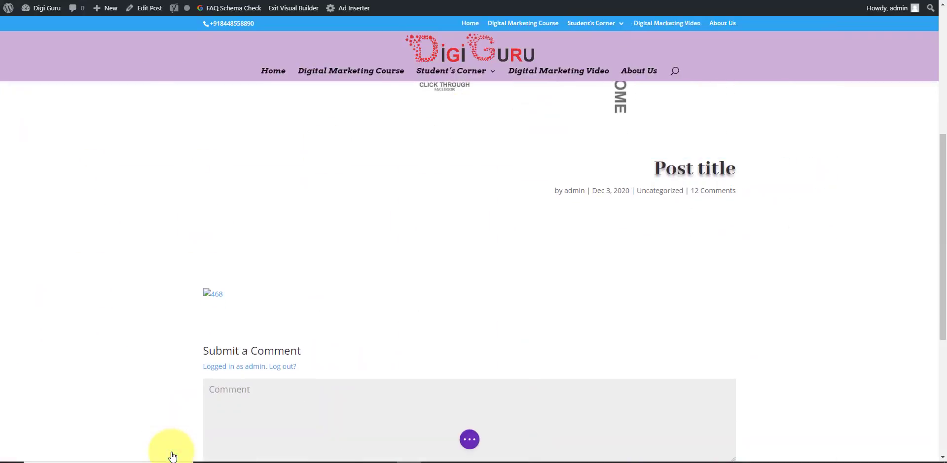
- Insert a new regular section with a row of two equal columns below the Post Title section
scroll(520, 210, up, 1)
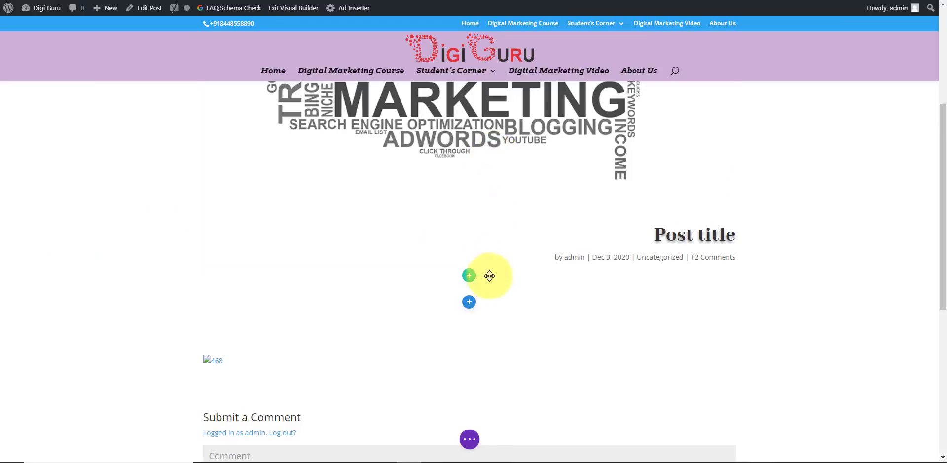
click(470, 305)
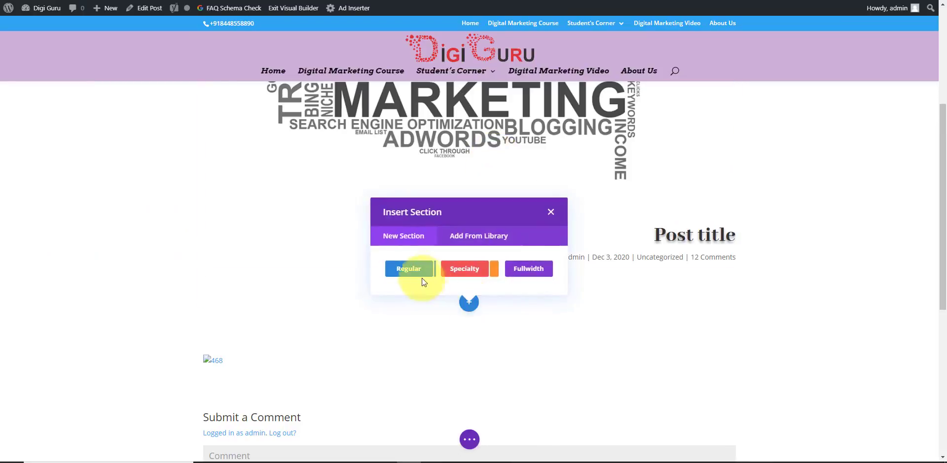
click(408, 269)
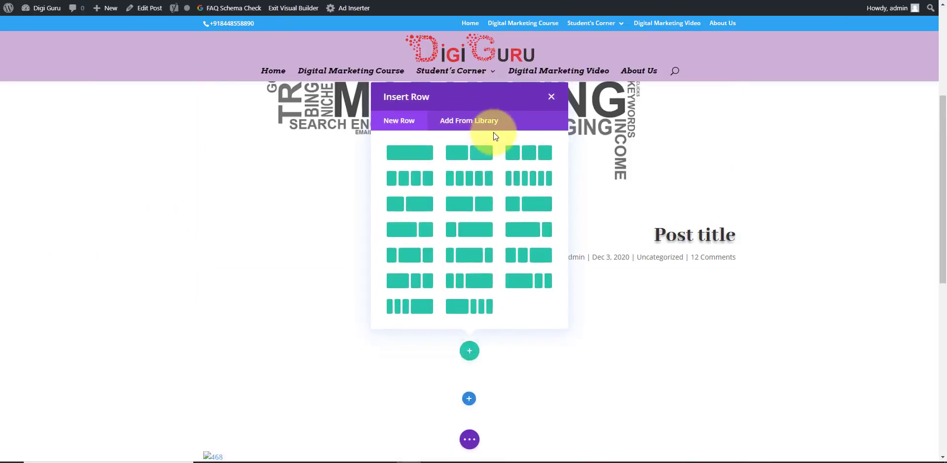
click(482, 156)
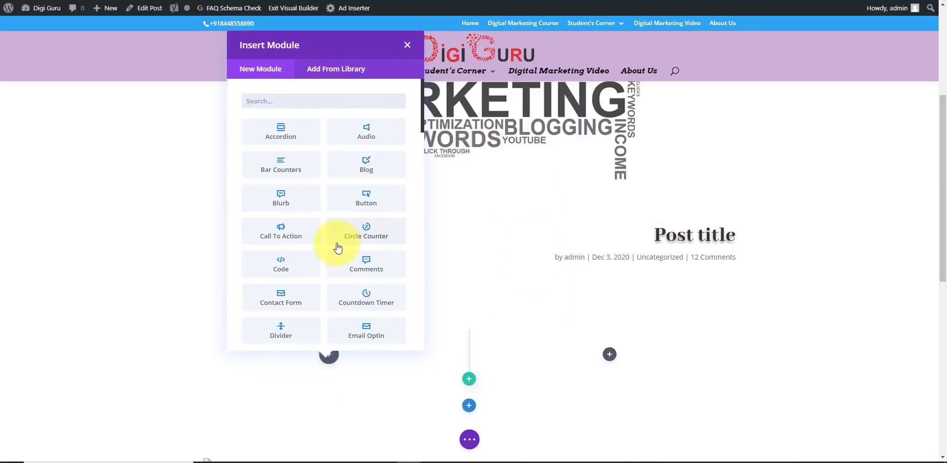
- Insert an Image module in the left column of the new two-column row
scroll(269, 226, down, 4)
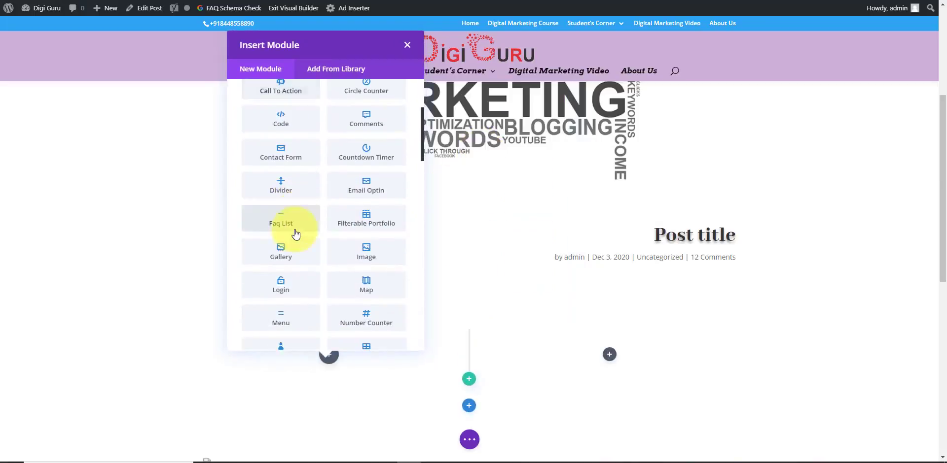
scroll(296, 234, down, 3)
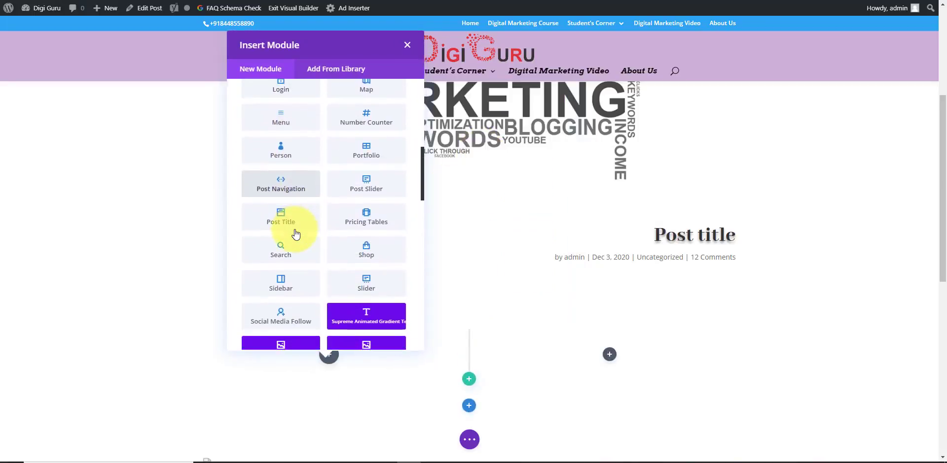
scroll(296, 234, up, 1)
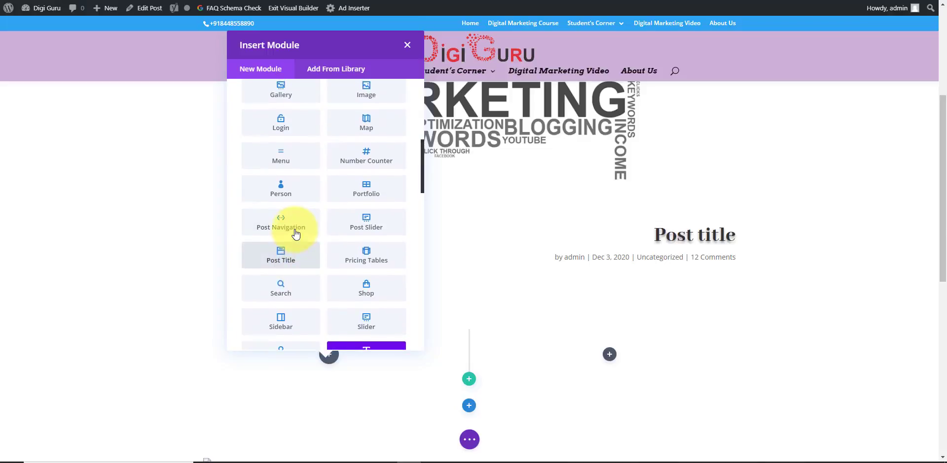
scroll(296, 234, down, 15)
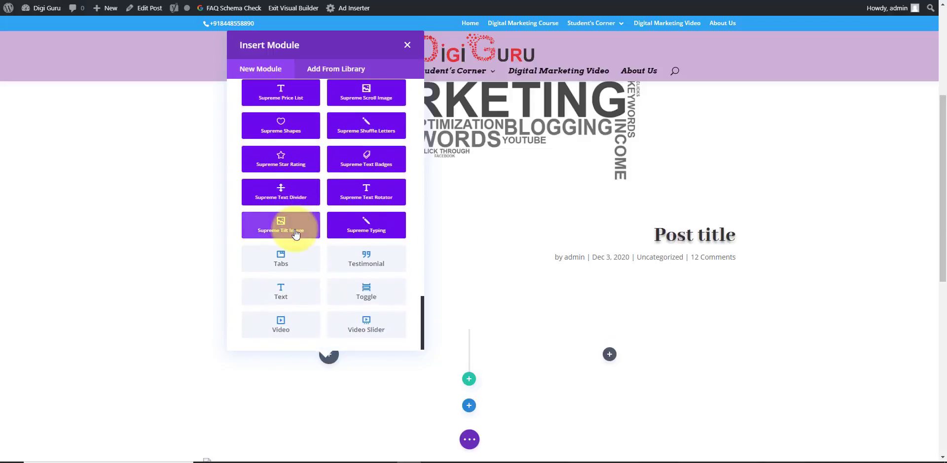
scroll(306, 296, up, 10)
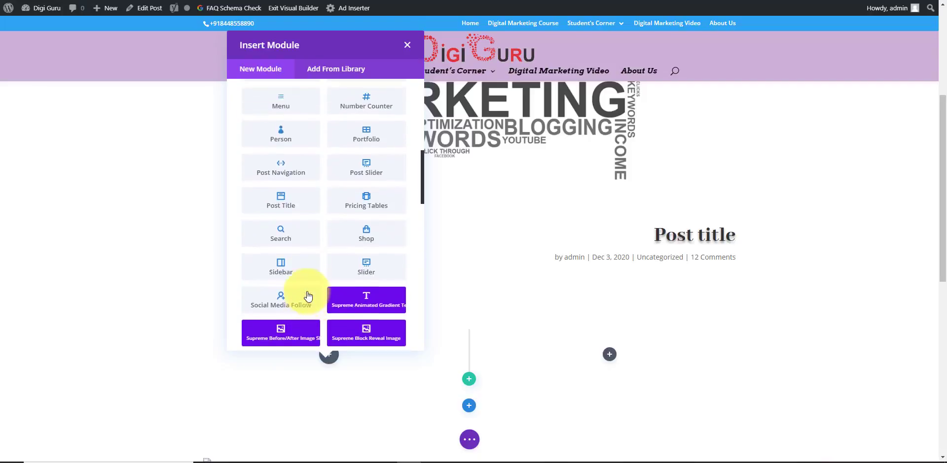
scroll(308, 296, up, 5)
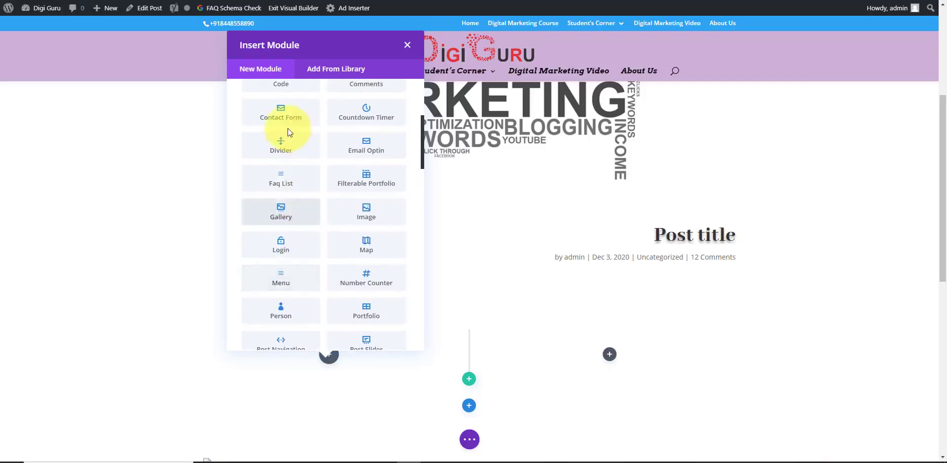
scroll(377, 261, down, 1)
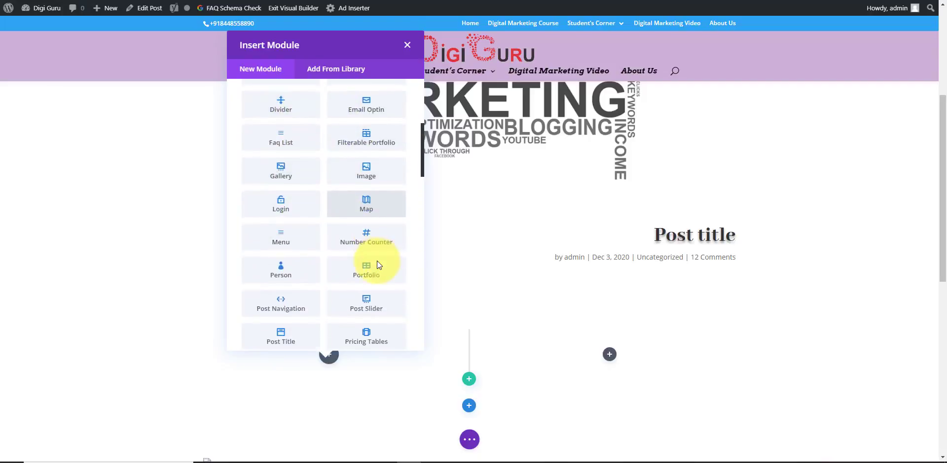
scroll(376, 262, up, 5)
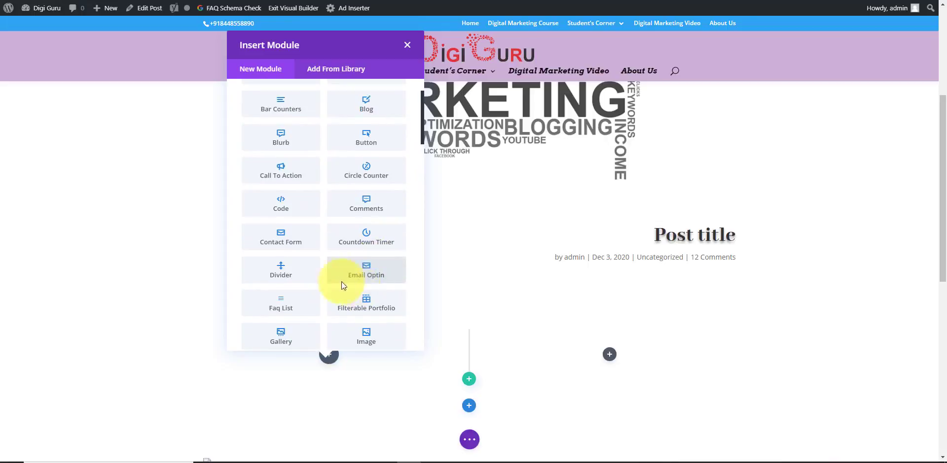
scroll(321, 275, down, 1)
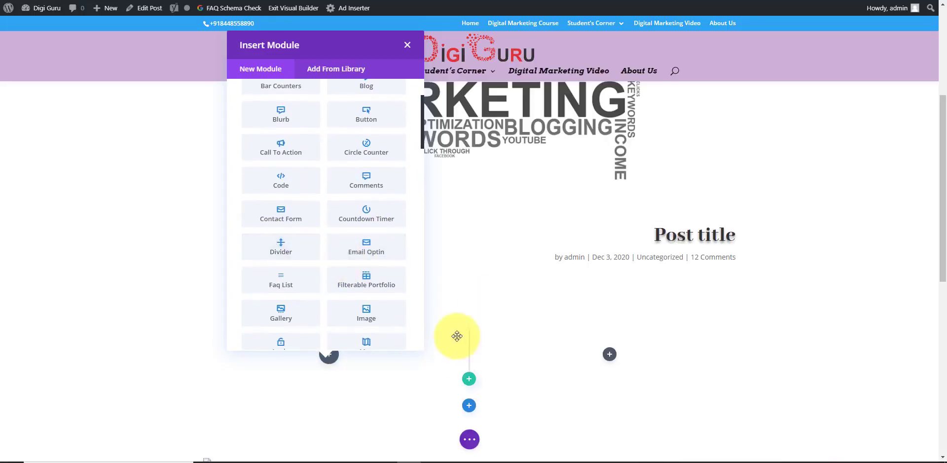
scroll(366, 309, down, 1)
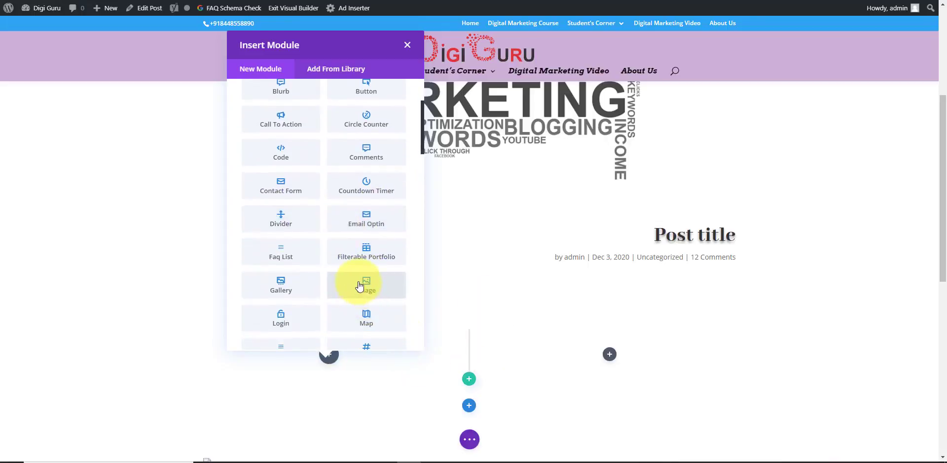
click(359, 286)
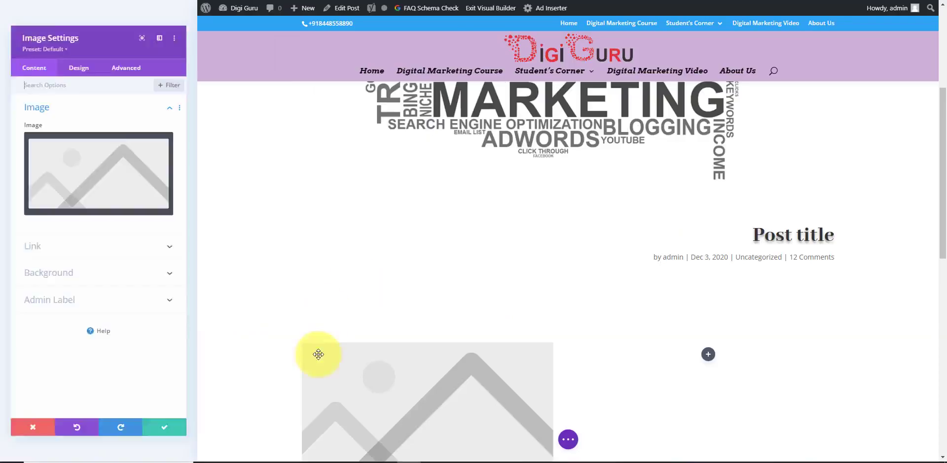
- Set the Image module's picture to royal-plaza.jpg from the media library
click(111, 181)
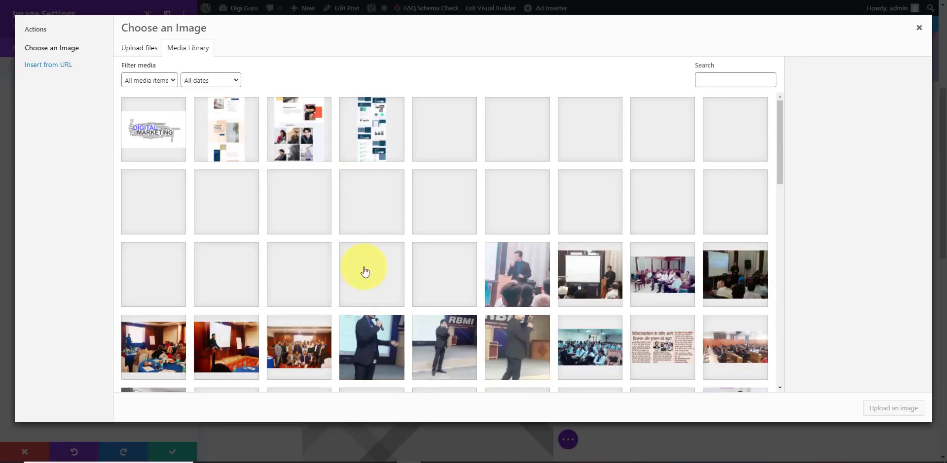
click(152, 347)
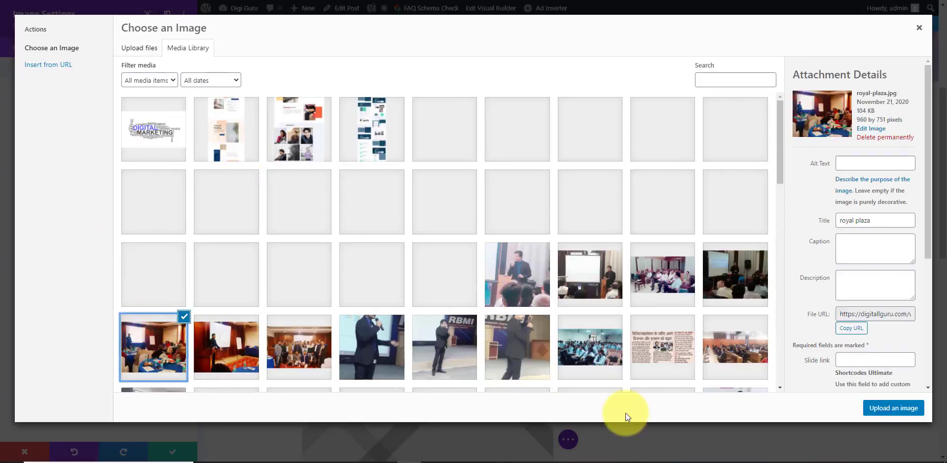
click(897, 409)
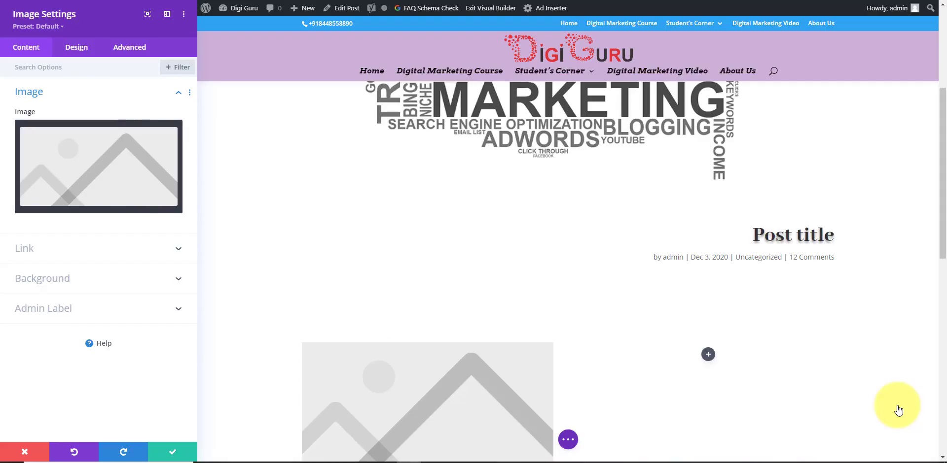
- Insert a Post Title module in the right column, beside the image
scroll(728, 355, down, 2)
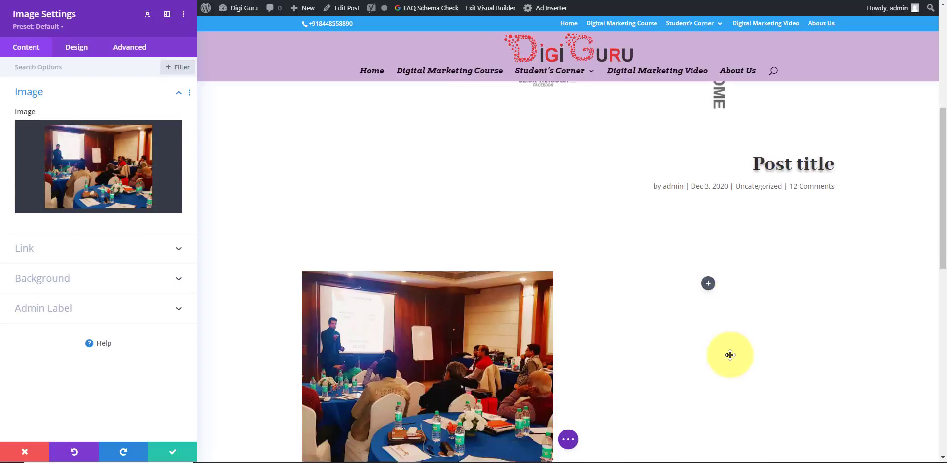
click(709, 275)
scroll(629, 155, down, 5)
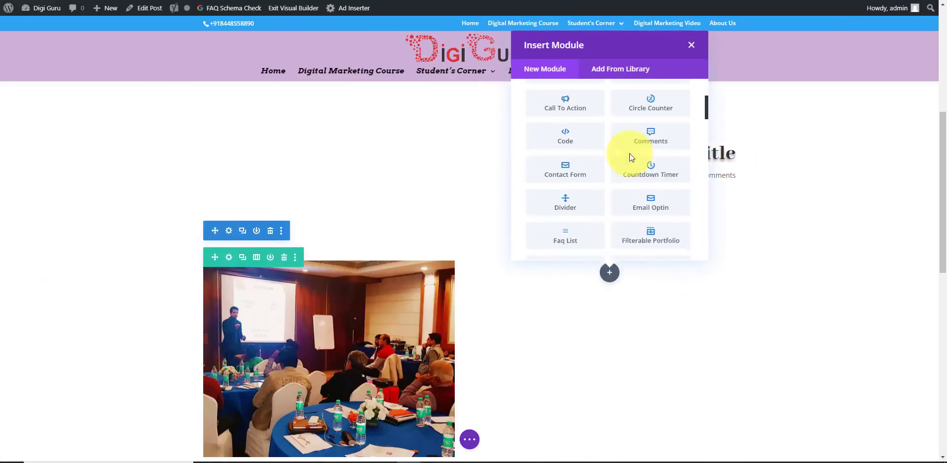
scroll(629, 154, down, 3)
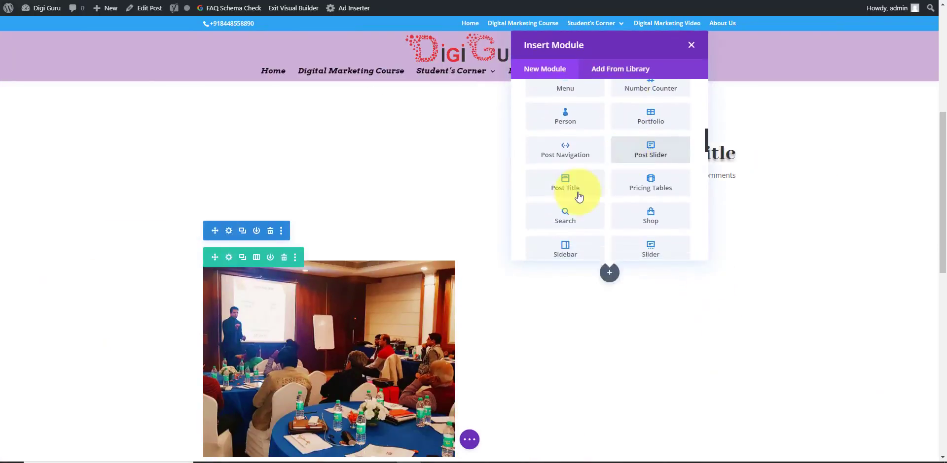
click(577, 198)
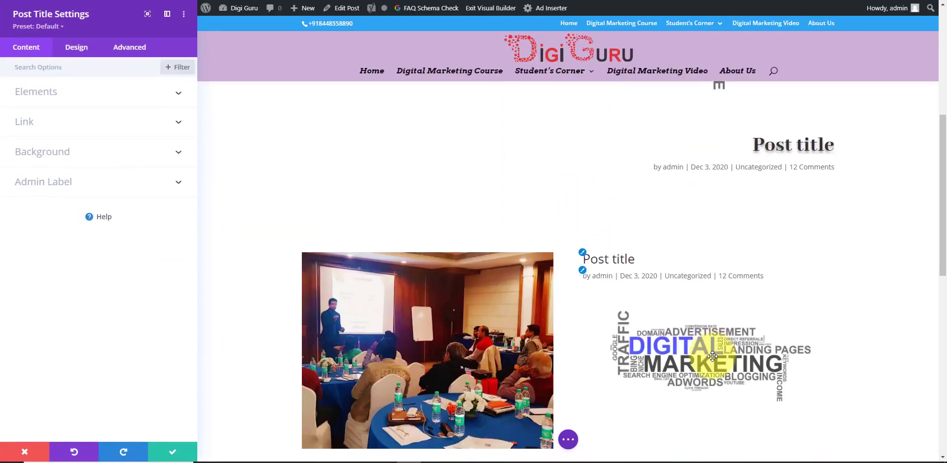
- Review the new Post Title module's element and design options, including the choices for featured image placement
click(143, 99)
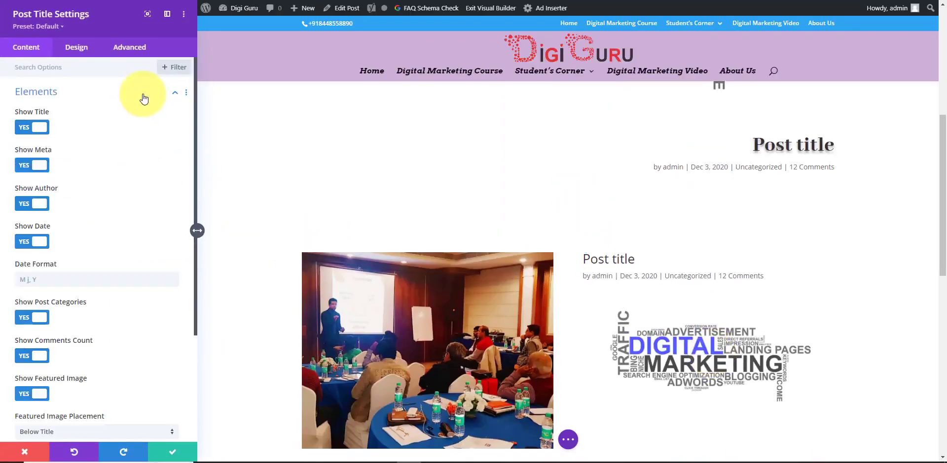
click(84, 47)
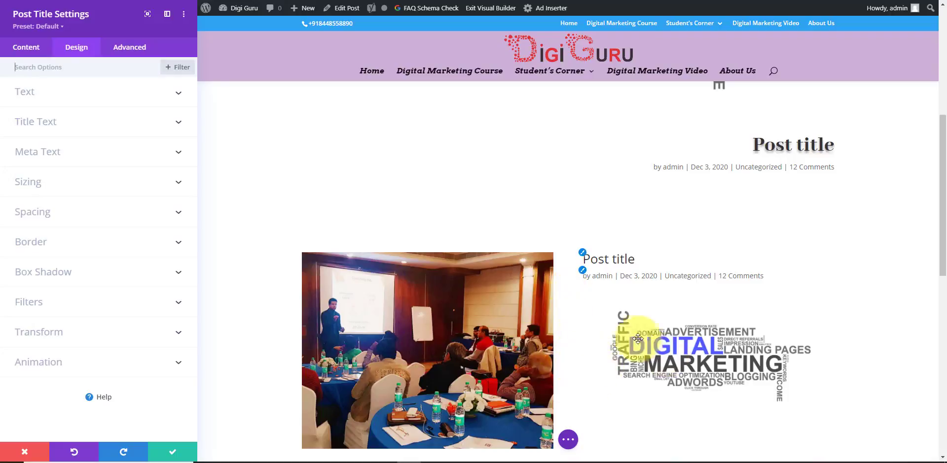
scroll(617, 407, down, 2)
scroll(617, 407, down, 1)
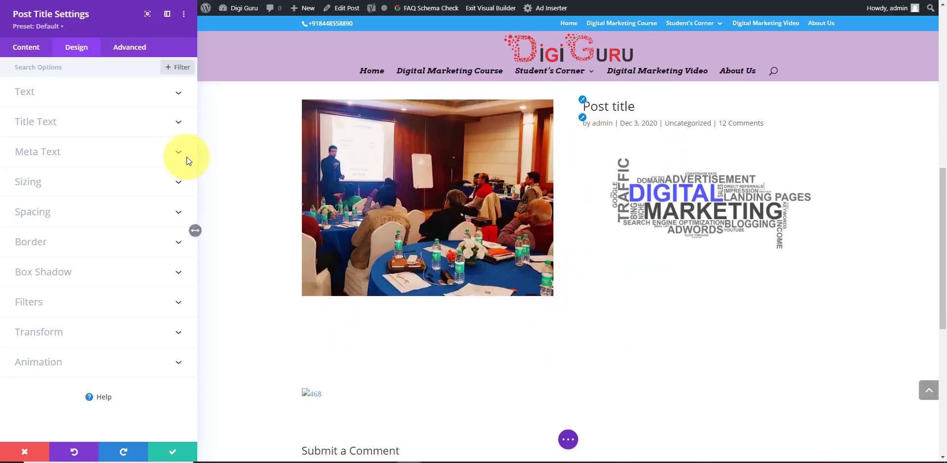
click(25, 51)
scroll(118, 296, down, 2)
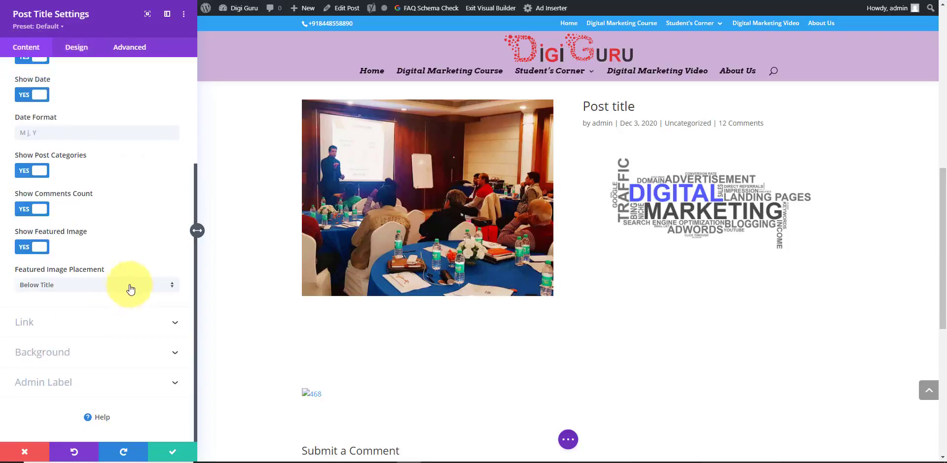
click(131, 288)
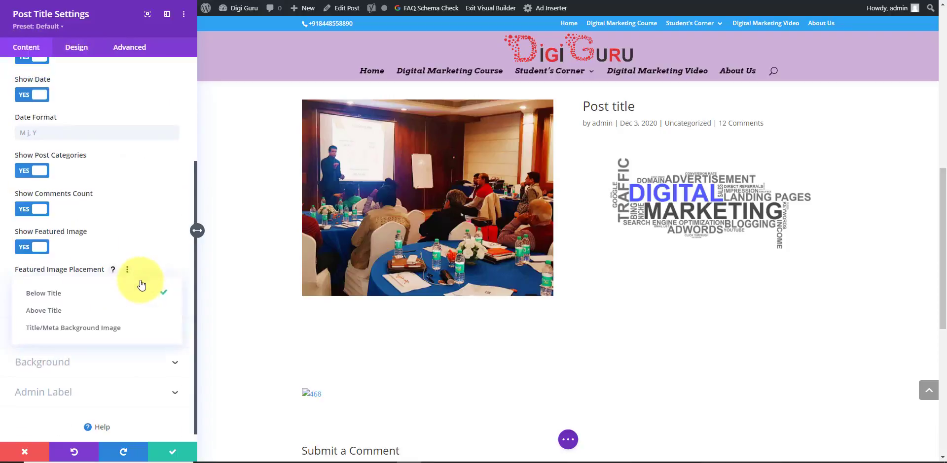
click(162, 255)
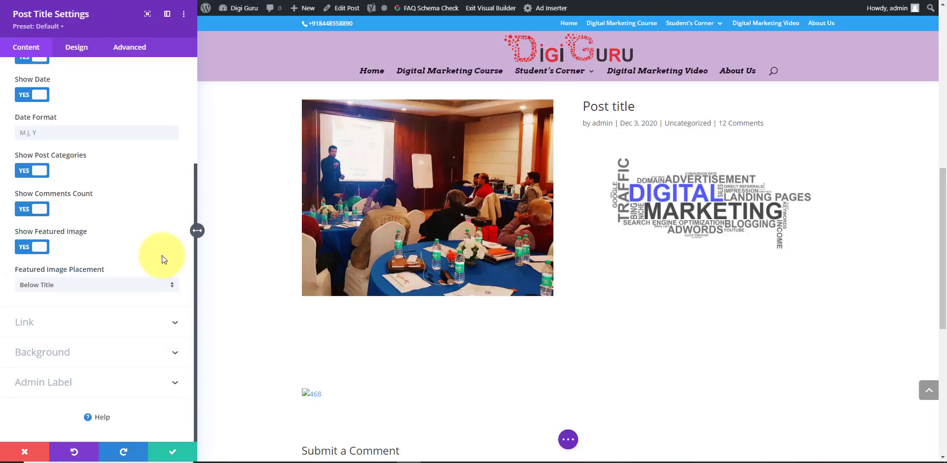
- Try the default gradient as the right-column Post Title module's background and reset it
click(162, 352)
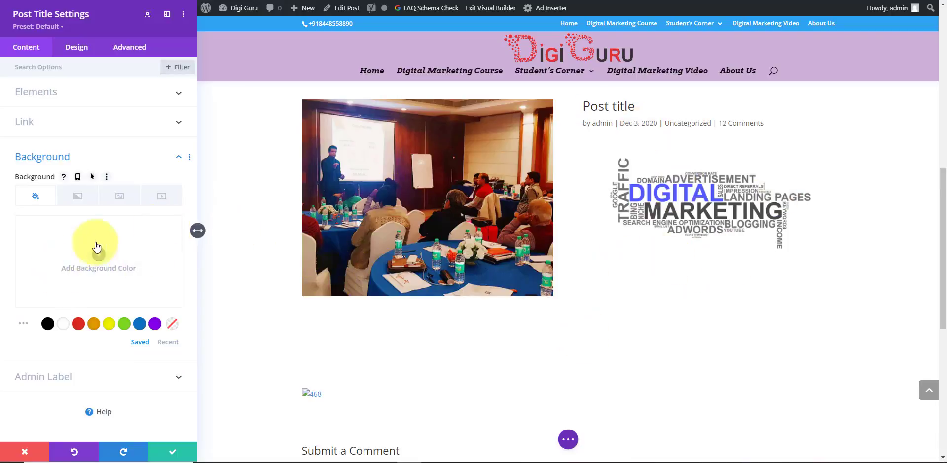
click(81, 204)
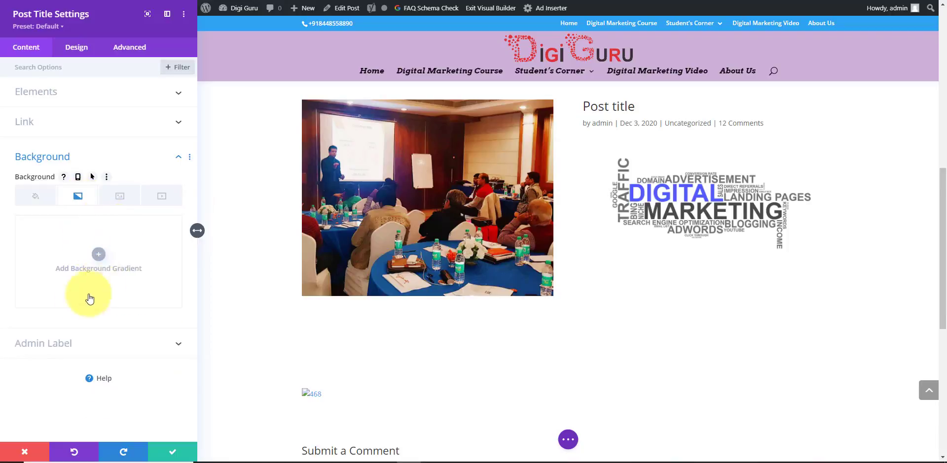
click(99, 257)
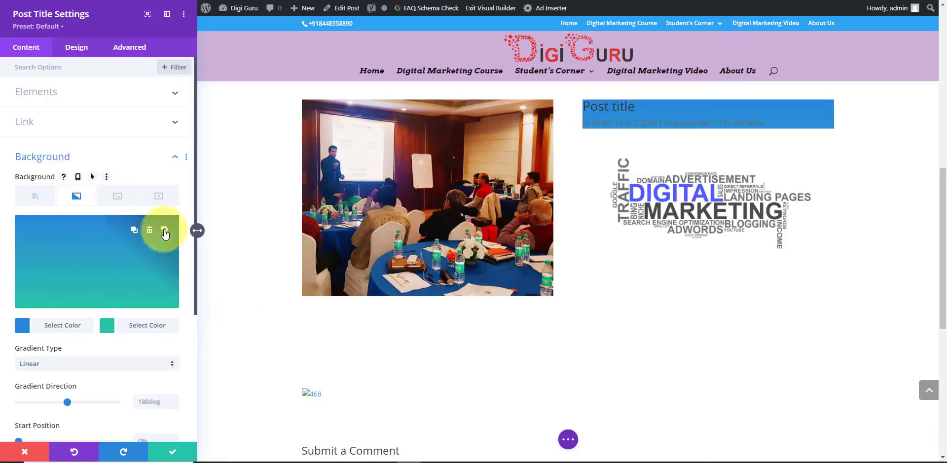
click(164, 232)
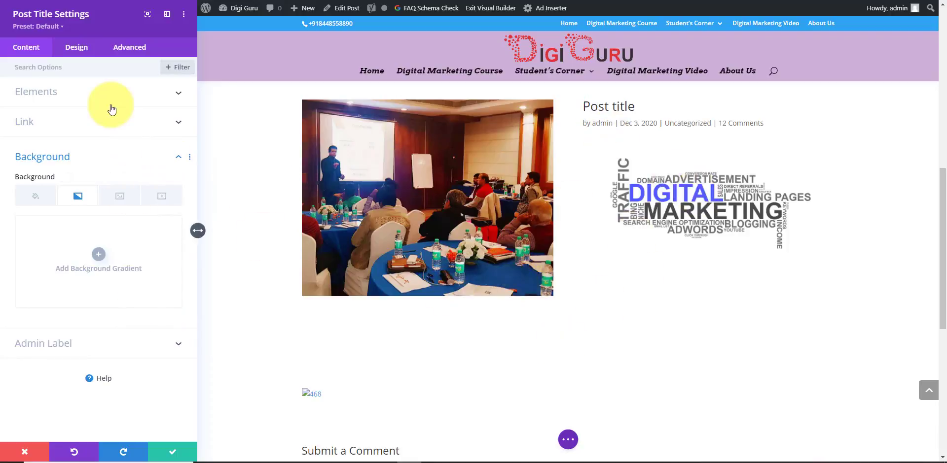
- Save the Post Title module's settings and round all four corners of the left-column image to 130px
click(172, 453)
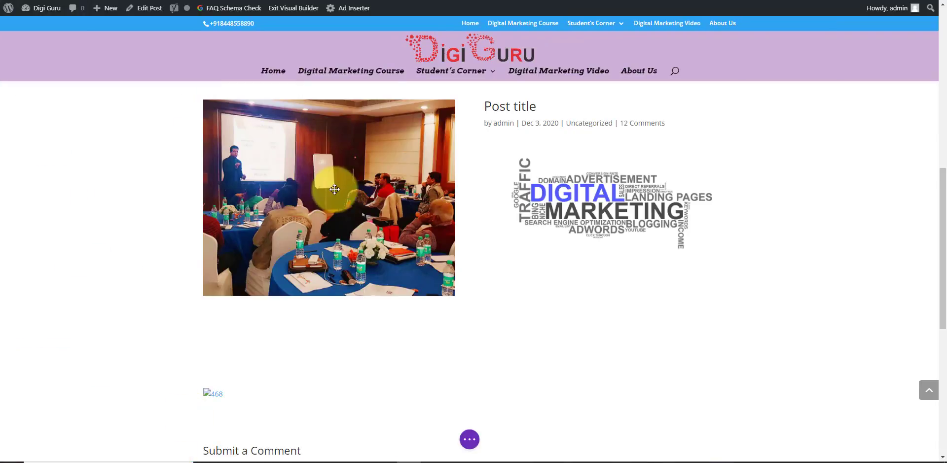
mouse_move(334, 189)
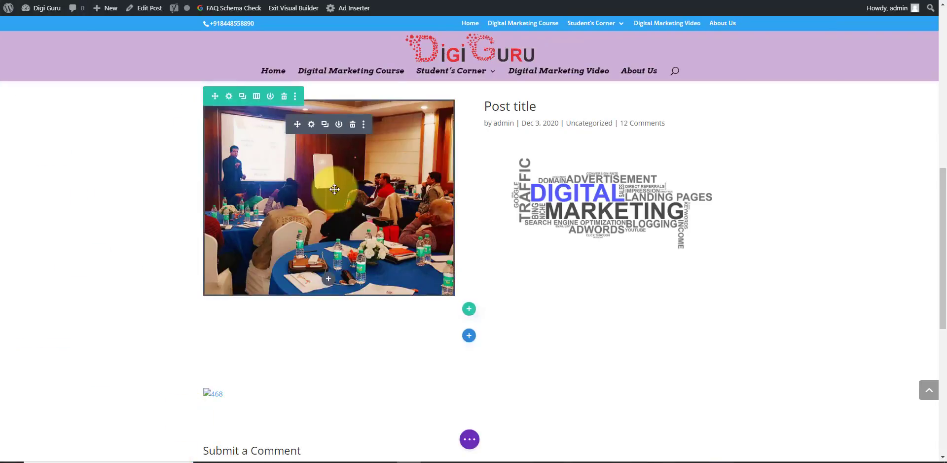
click(311, 124)
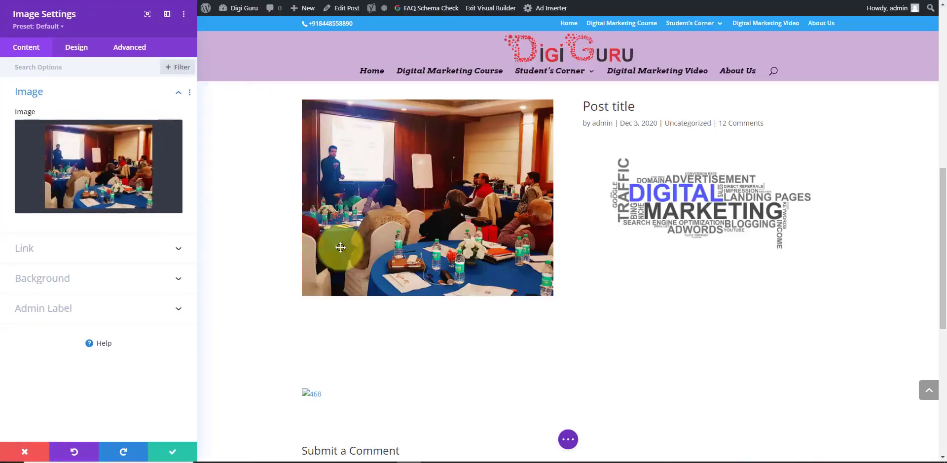
click(76, 53)
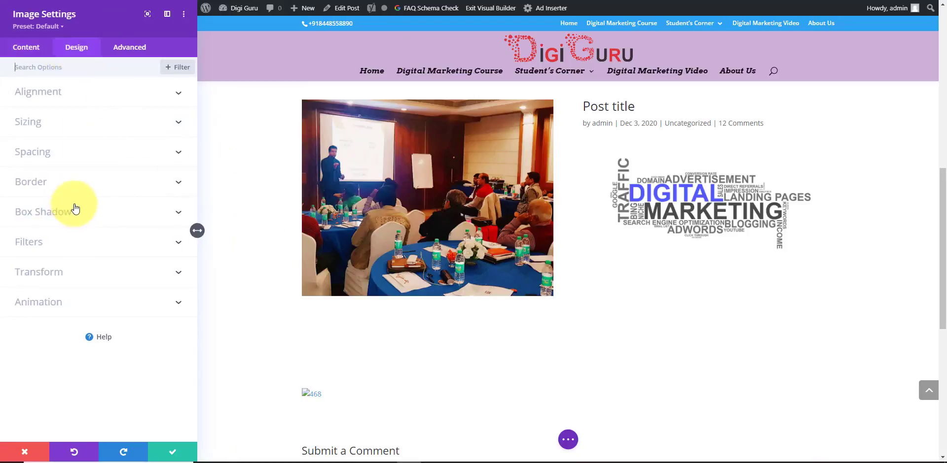
click(98, 156)
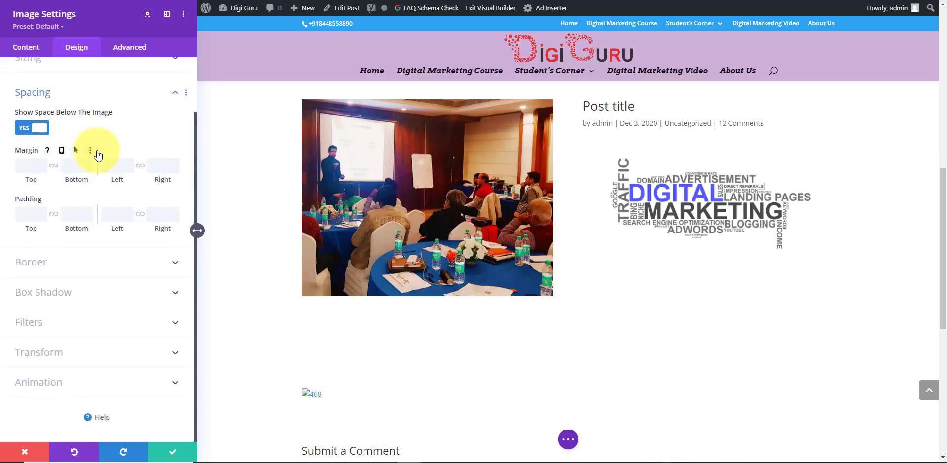
click(91, 261)
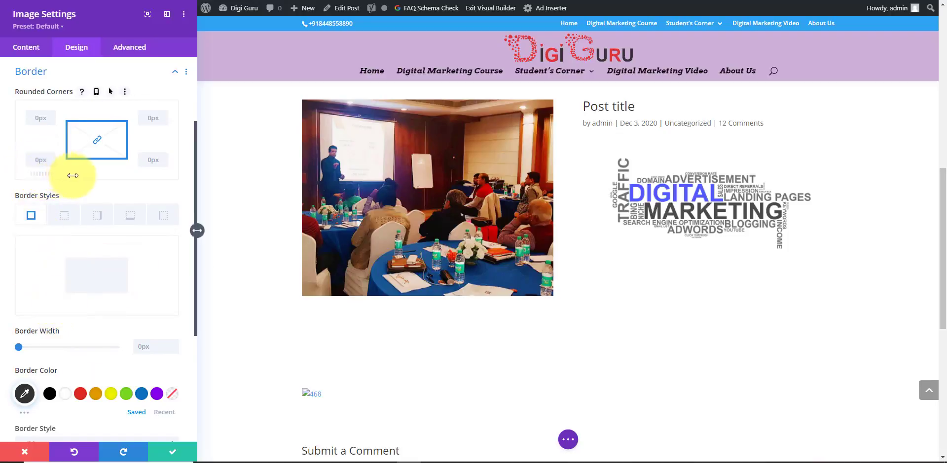
drag(73, 176, 71, 176)
scroll(109, 279, down, 4)
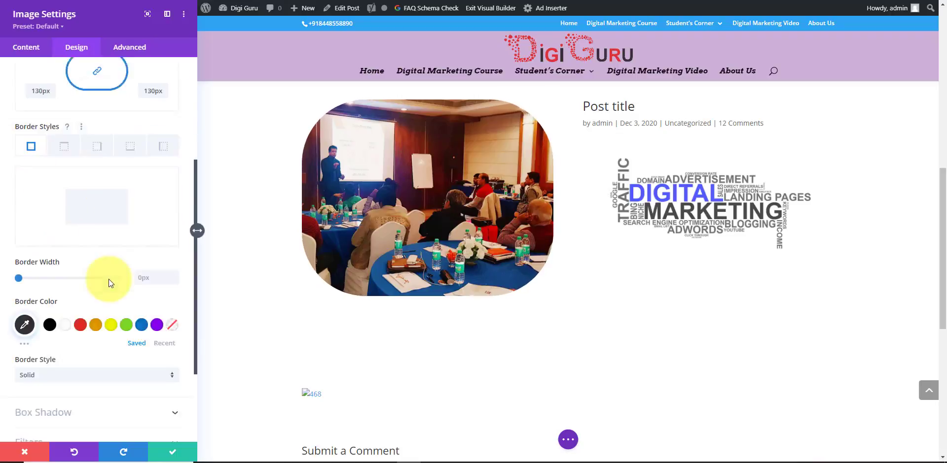
- Apply the first box shadow preset to the left-column image, set its horizontal position to 23px, and save the image settings
click(113, 288)
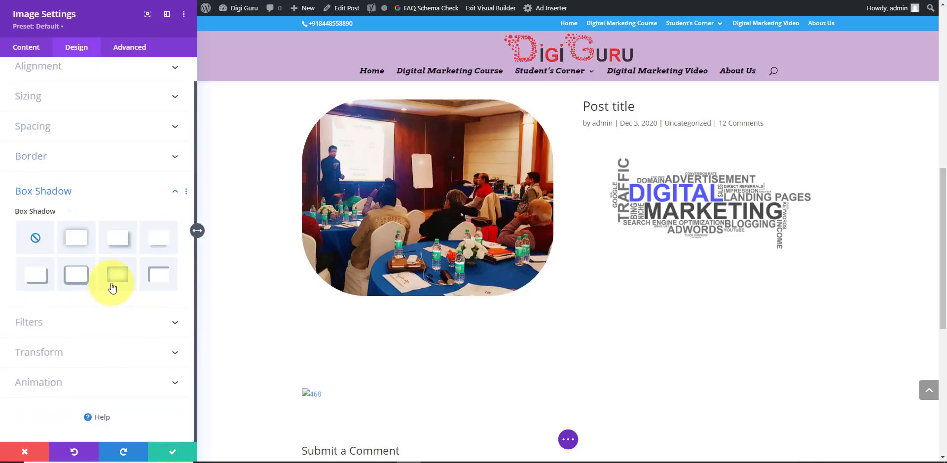
click(76, 239)
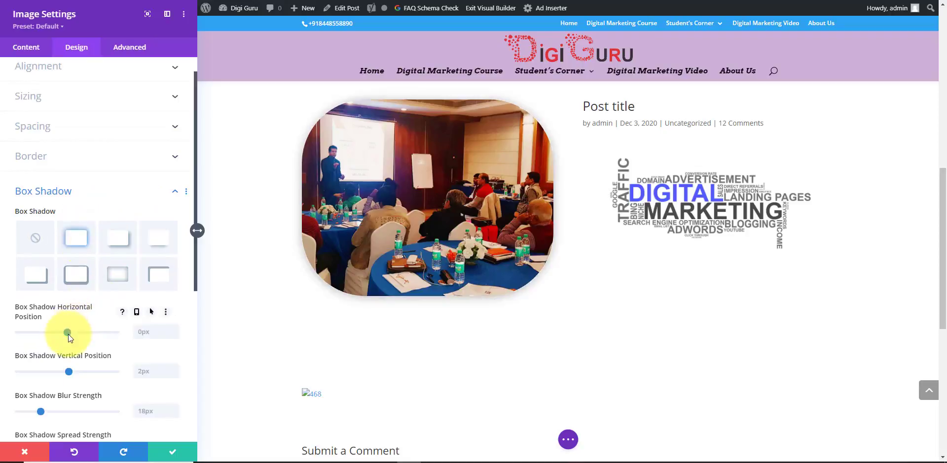
drag(68, 333, 82, 335)
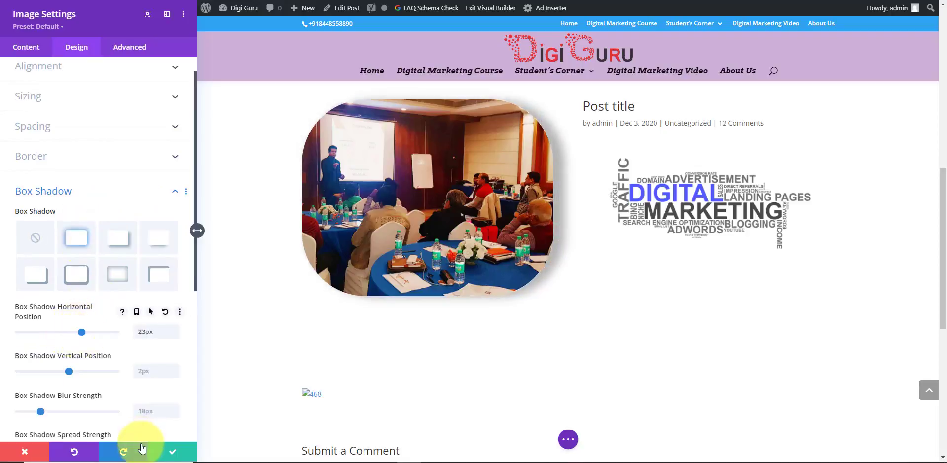
click(165, 455)
scroll(339, 365, up, 1)
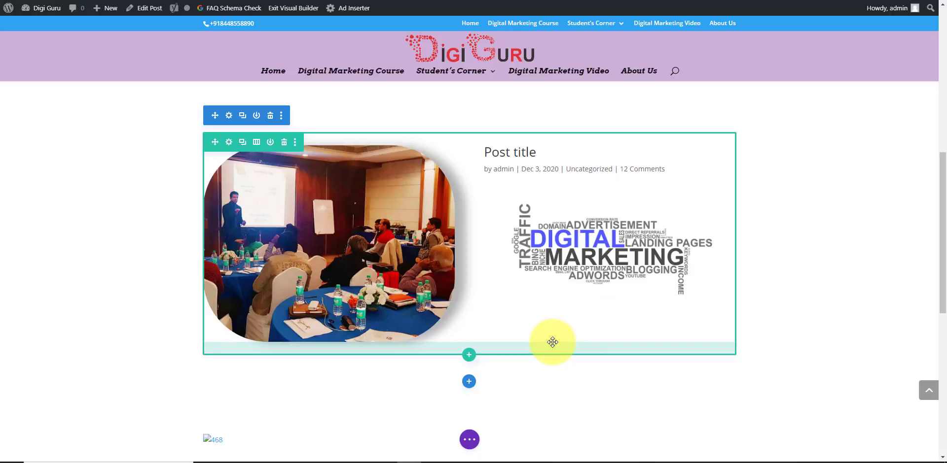
scroll(552, 342, up, 2)
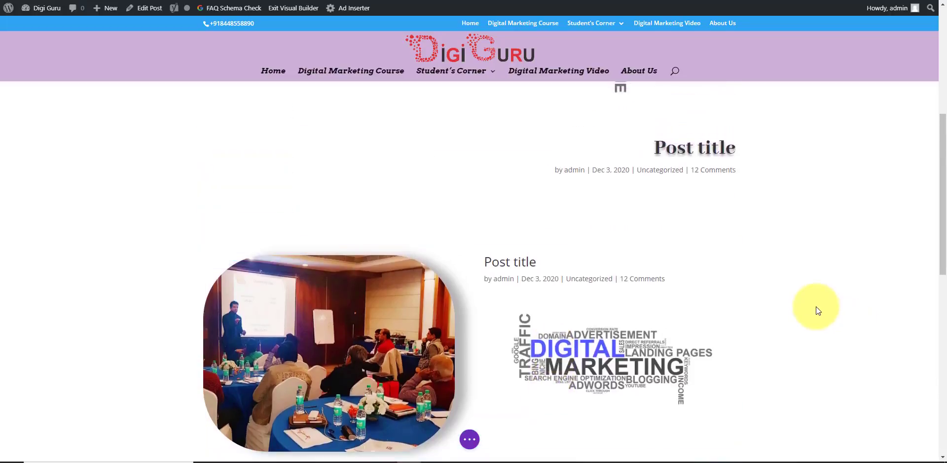
scroll(816, 307, down, 2)
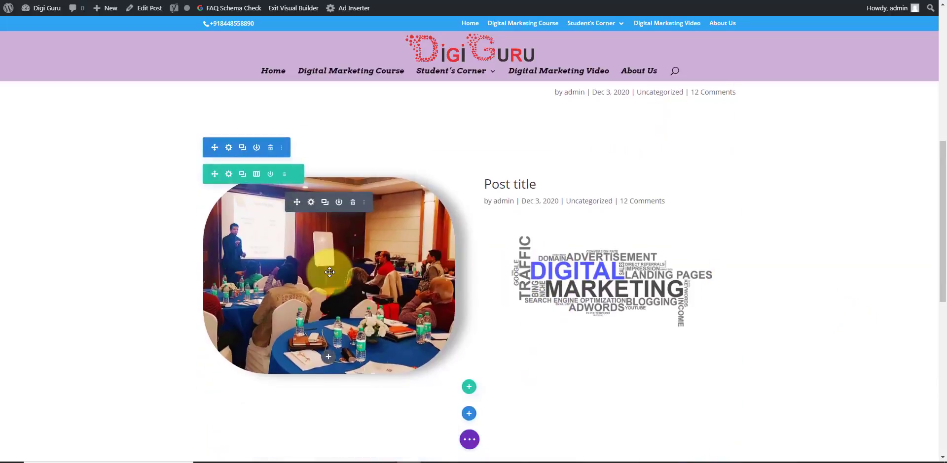
scroll(552, 362, down, 1)
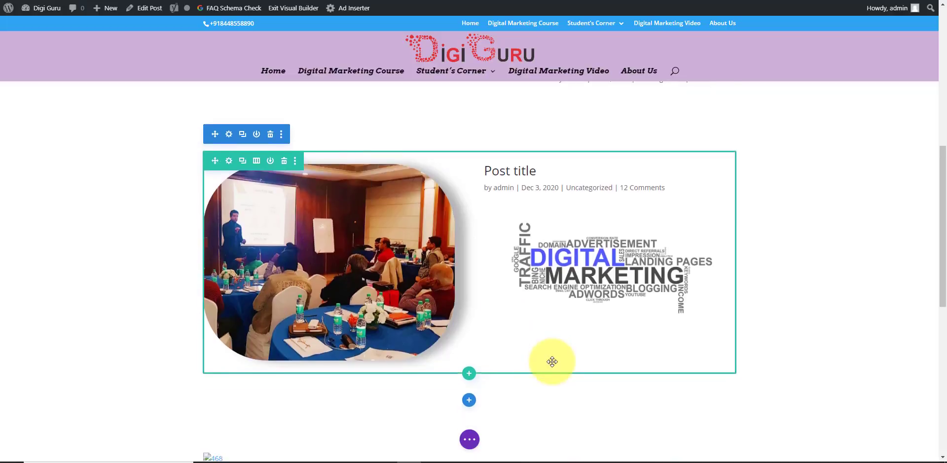
scroll(781, 279, up, 2)
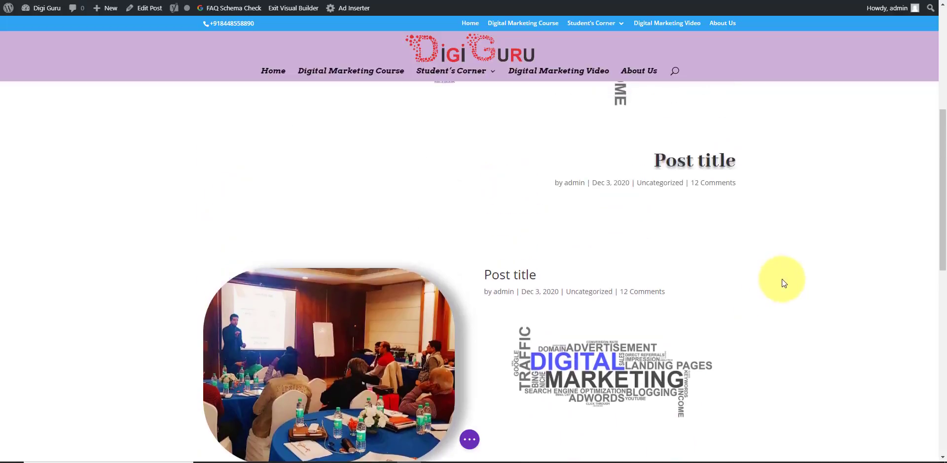